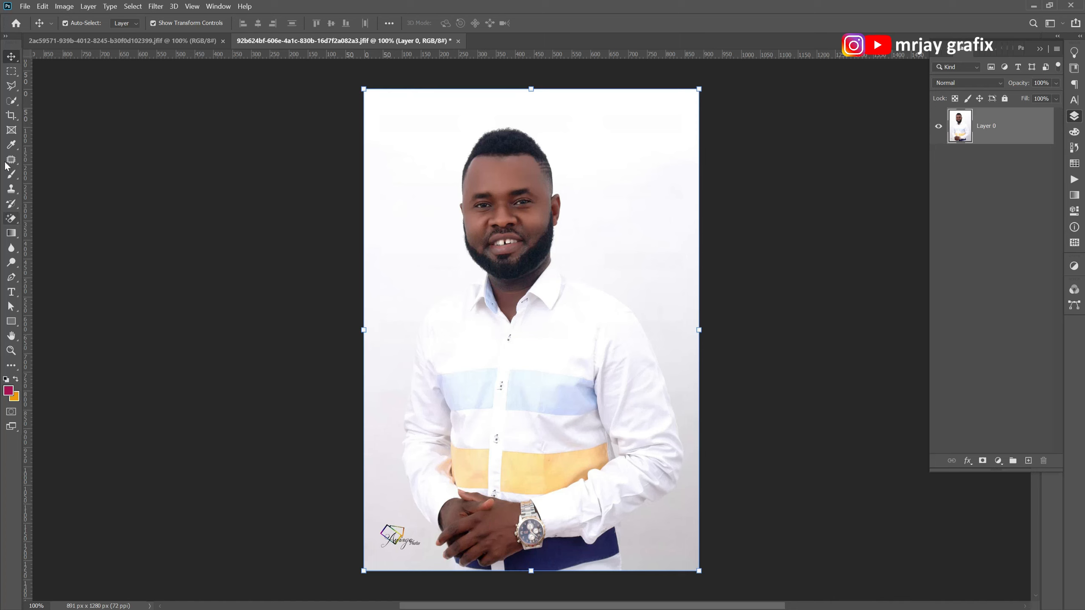
Try to select the man with the Quick Selection tool, using an enlarged brush over his shirt.
click(11, 103)
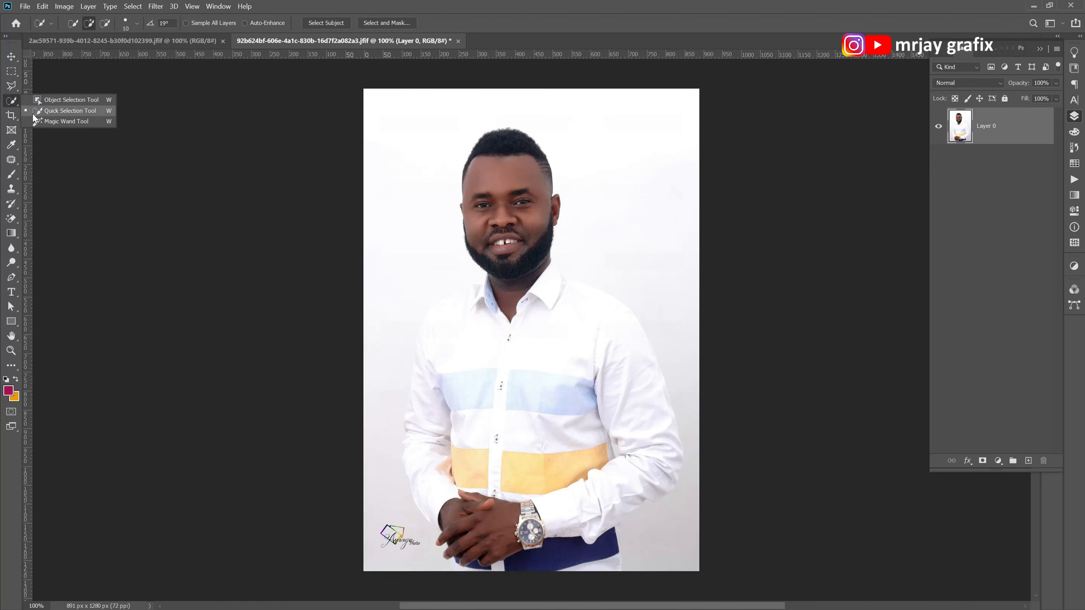
click(34, 112)
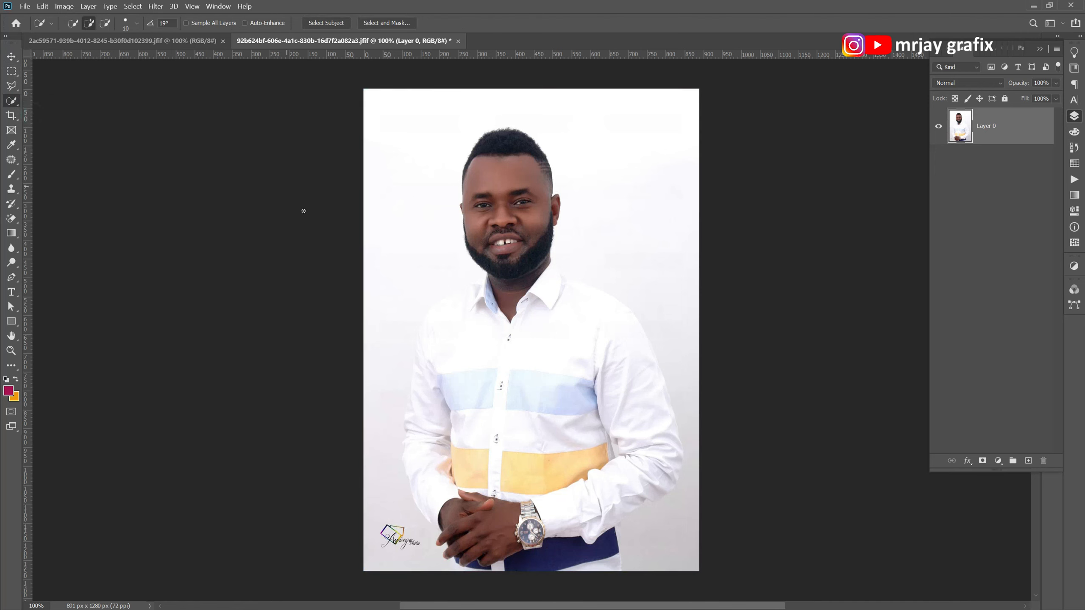
click(12, 105)
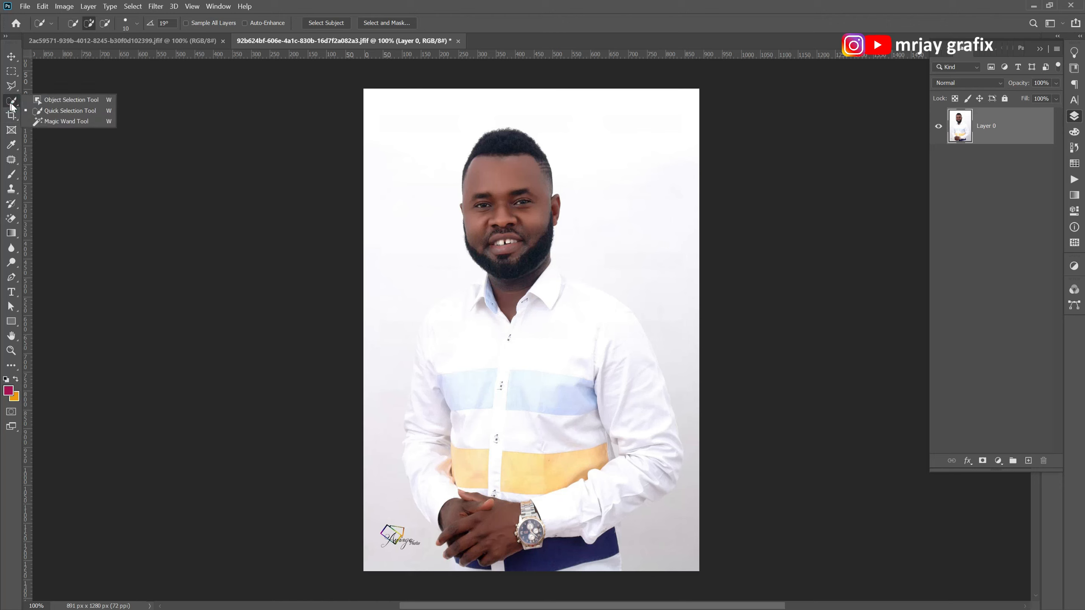
click(79, 113)
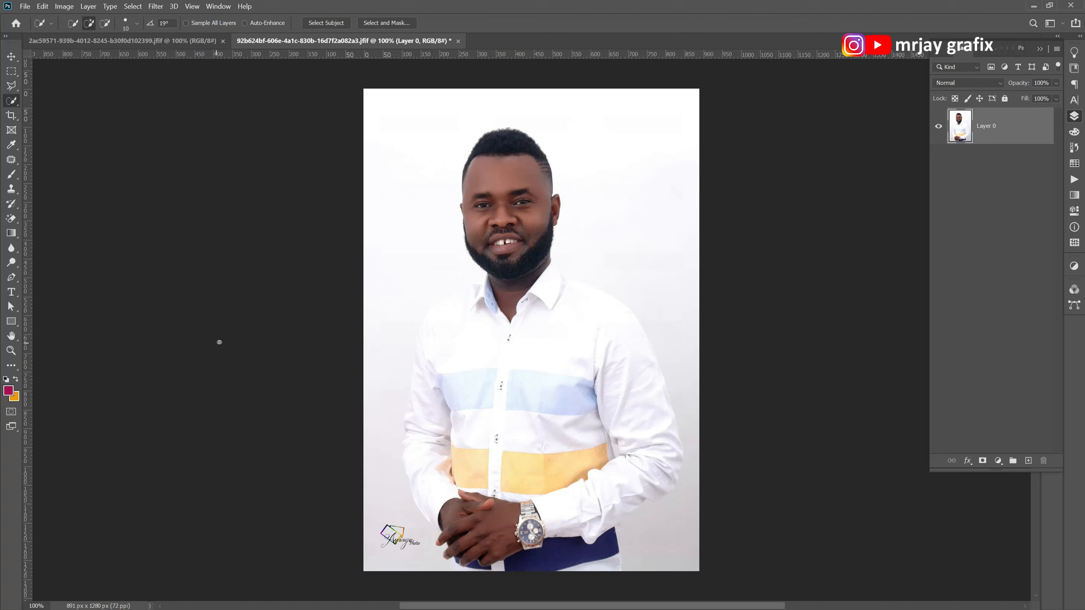
key(bracketright)
key(bracketright)
key(bracketright)
mouse_move(506, 374)
mouse_down()
mouse_move(519, 408)
mouse_move(508, 437)
mouse_move(499, 289)
mouse_up()
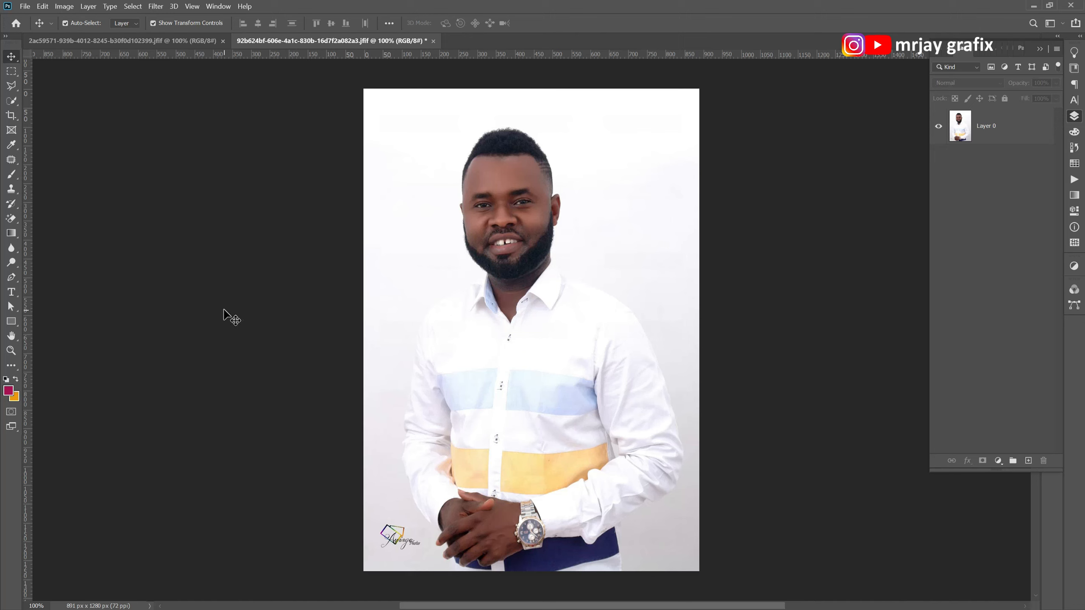
Try again to select the man from head to trousers on Layer 0 with the Quick Selection tool, and clear the selection.
click(12, 103)
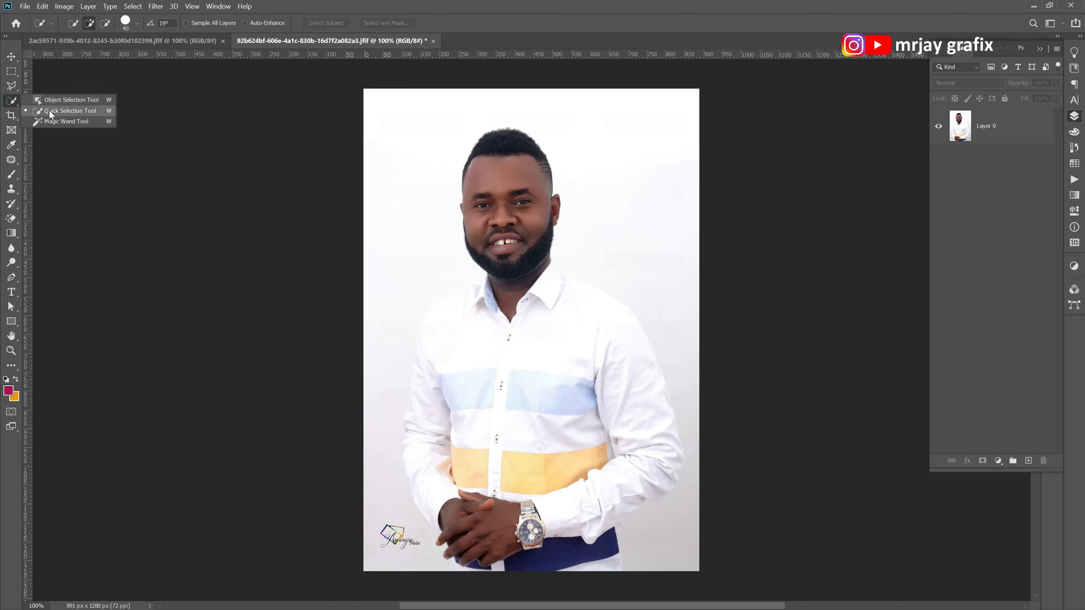
click(64, 111)
click(1024, 132)
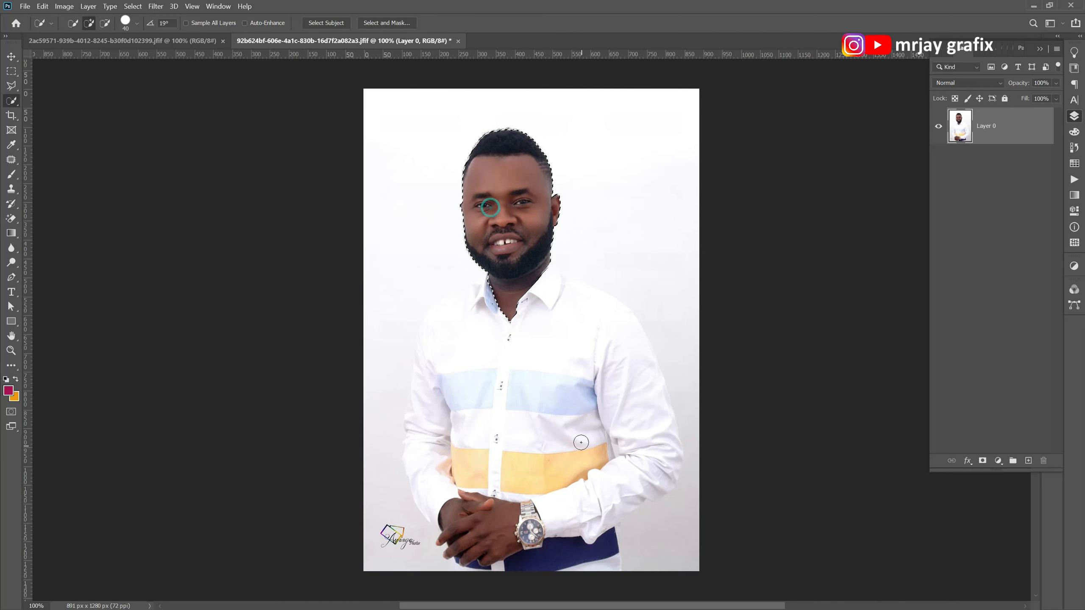
mouse_move(522, 411)
mouse_down()
mouse_move(503, 372)
mouse_move(504, 315)
mouse_move(564, 340)
mouse_move(591, 318)
mouse_move(612, 340)
mouse_up()
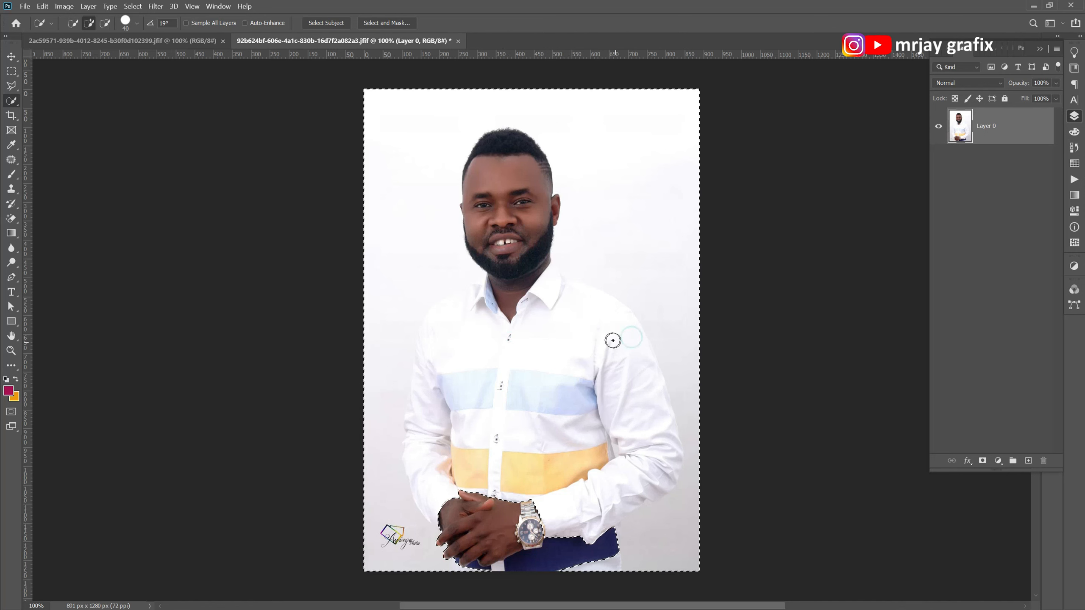
key(ctrl+z)
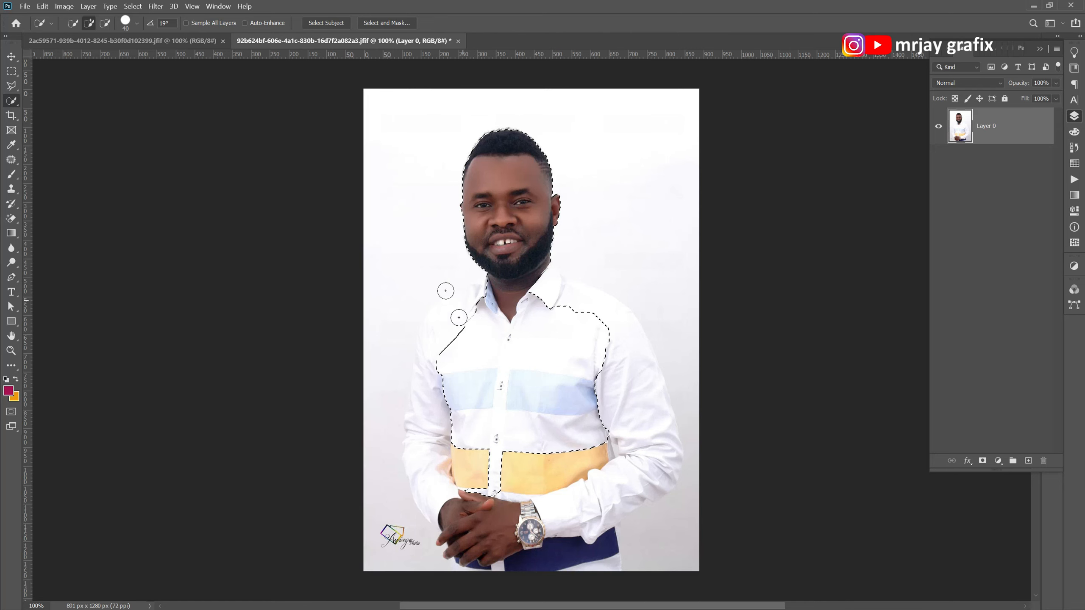
scroll(452, 296, up, 1)
mouse_move(501, 545)
mouse_down()
mouse_move(486, 566)
mouse_move(533, 581)
mouse_up()
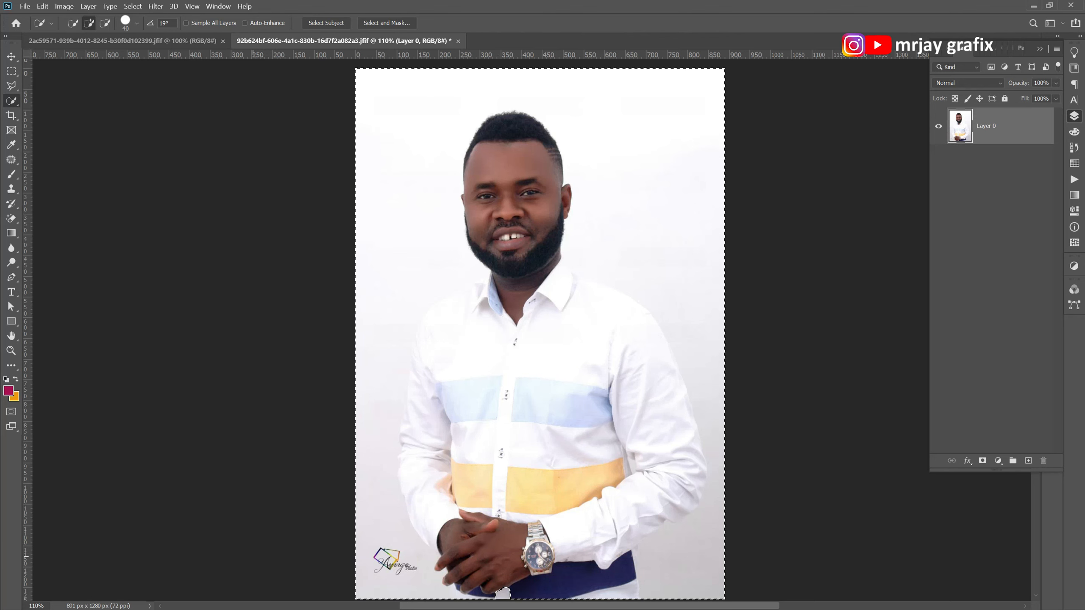
scroll(562, 387, down, 3)
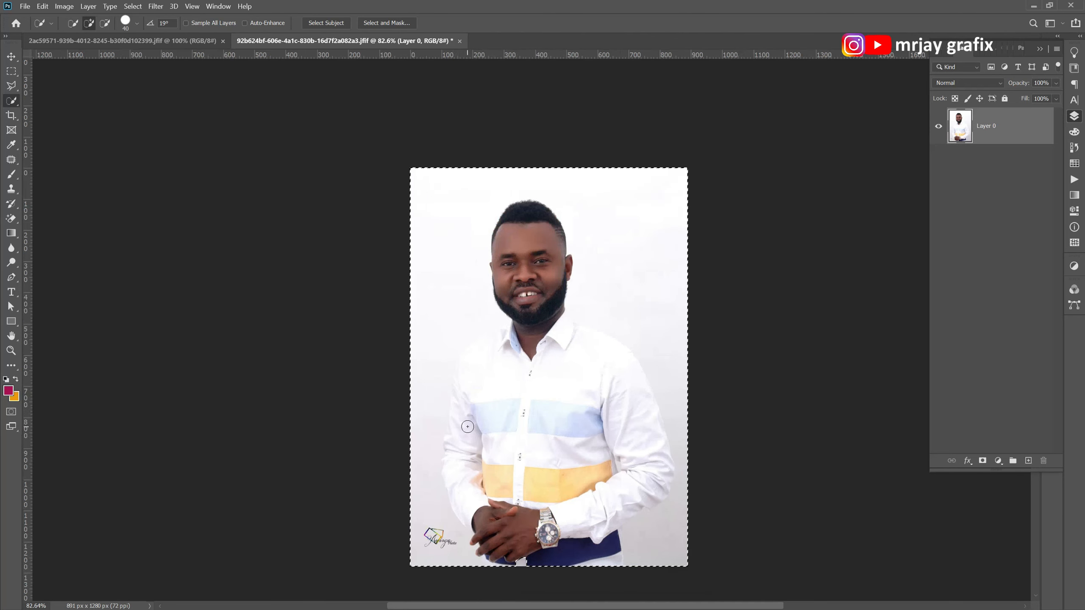
key(ctrl+d)
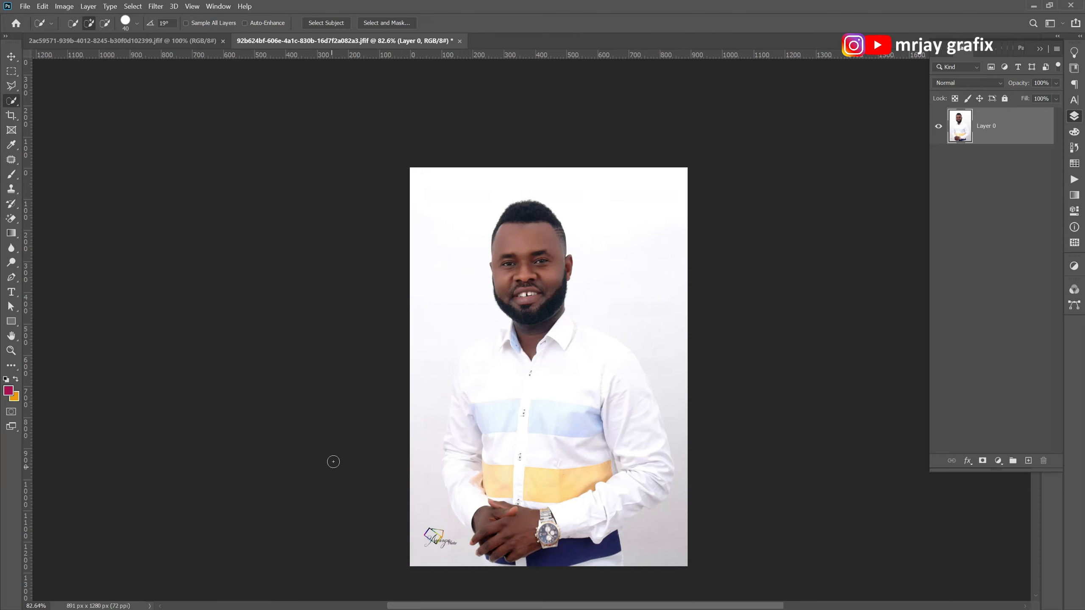
click(11, 56)
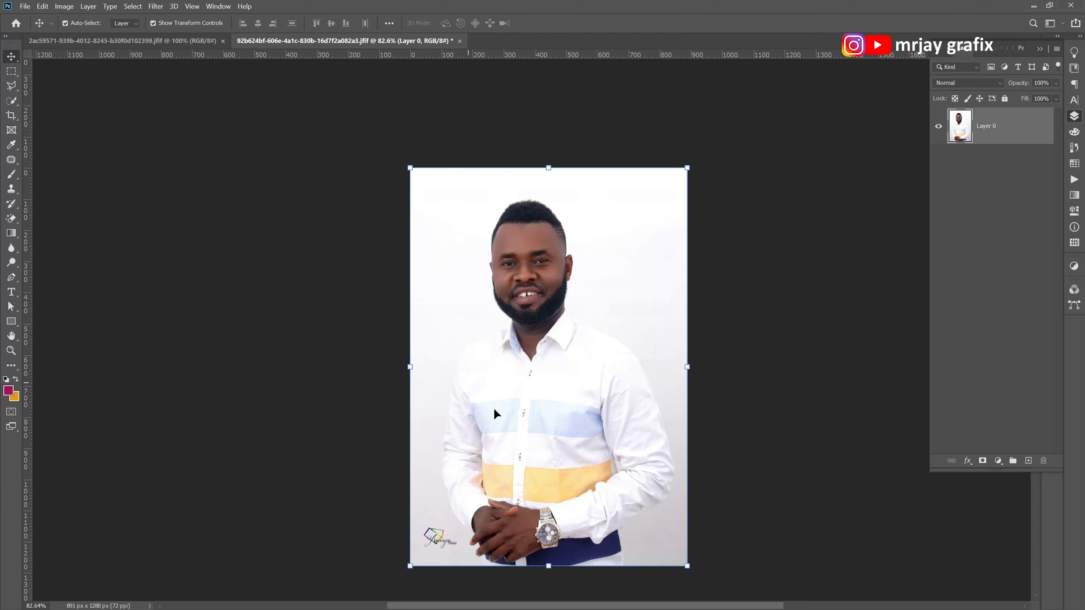
drag(440, 348, 444, 343)
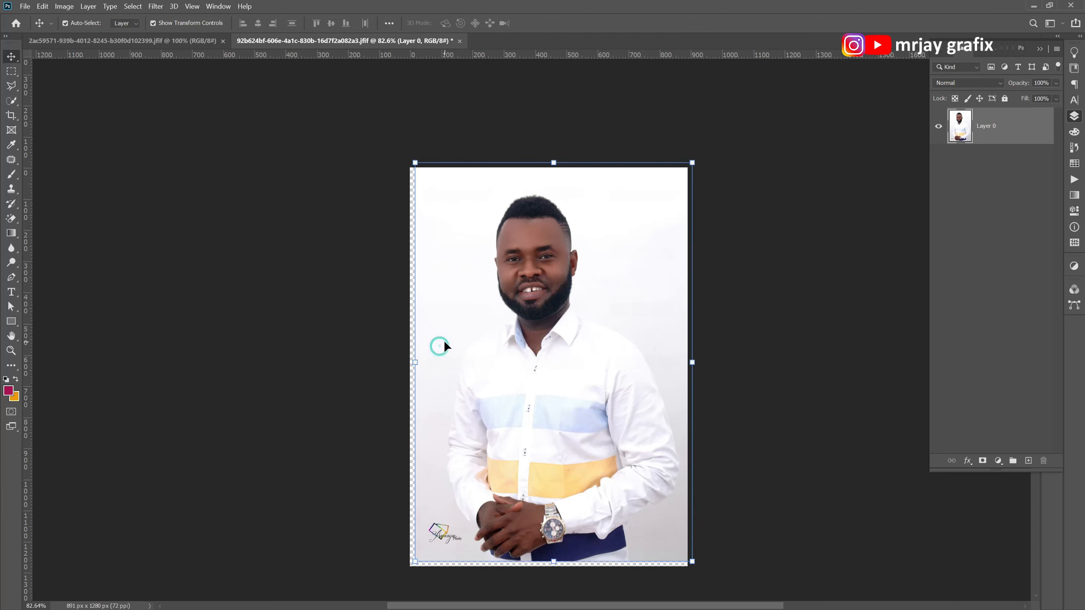
key(ctrl+z)
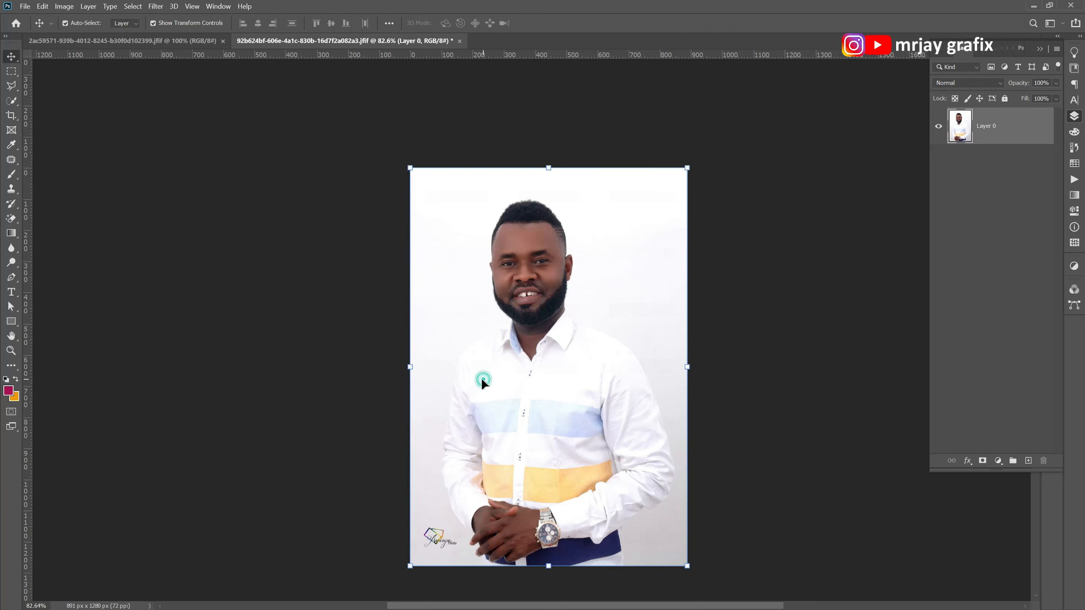
Add a Curves adjustment layer above the photo and pull the RGB curve down to input 138, output 0.
scroll(447, 346, up, 5)
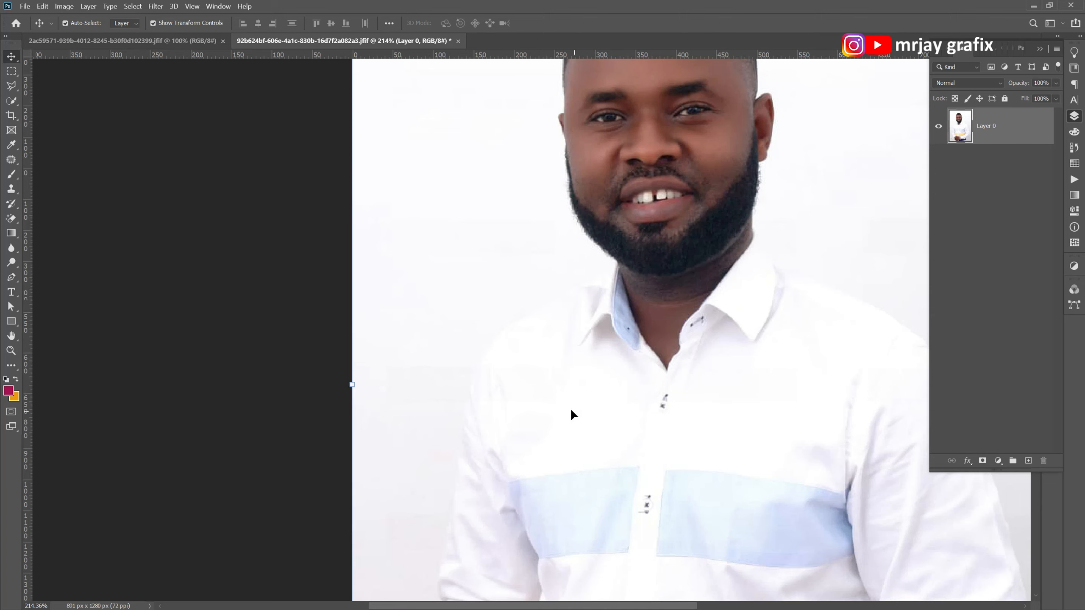
scroll(543, 387, down, 5)
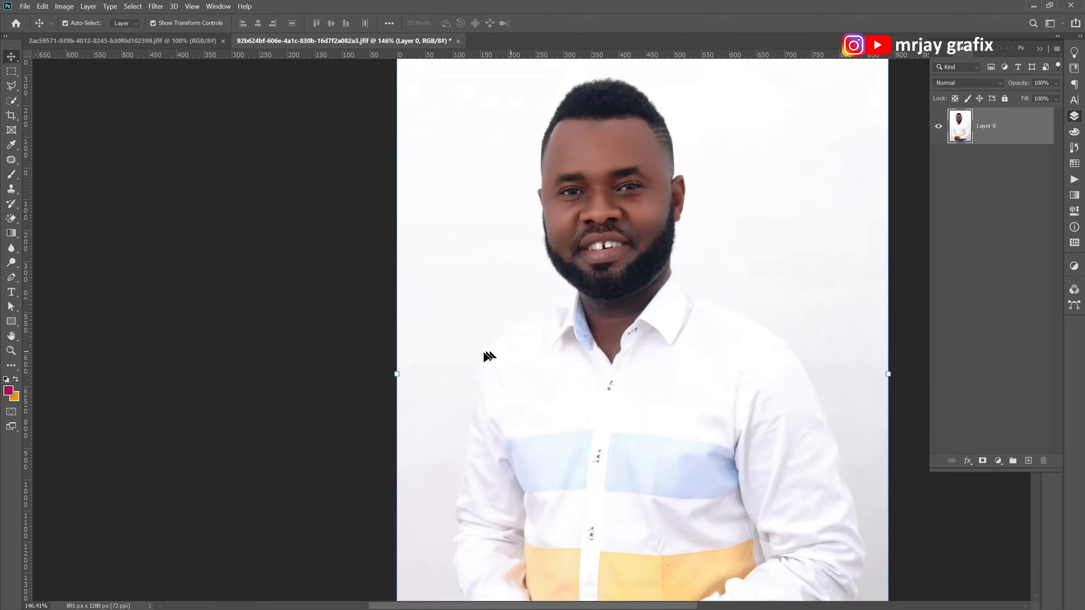
scroll(465, 402, up, 1)
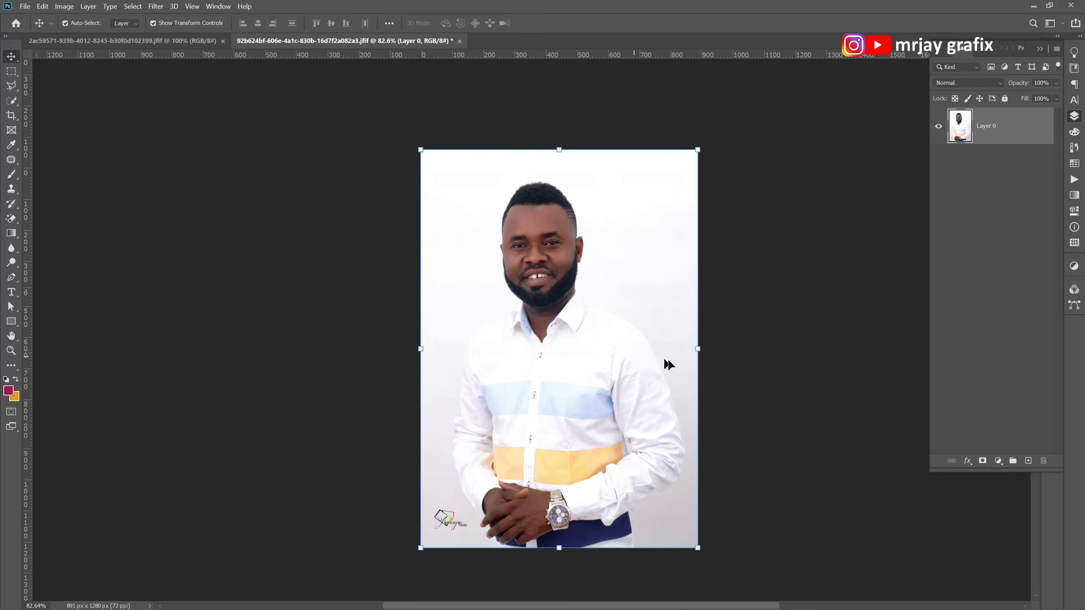
scroll(594, 396, up, 1)
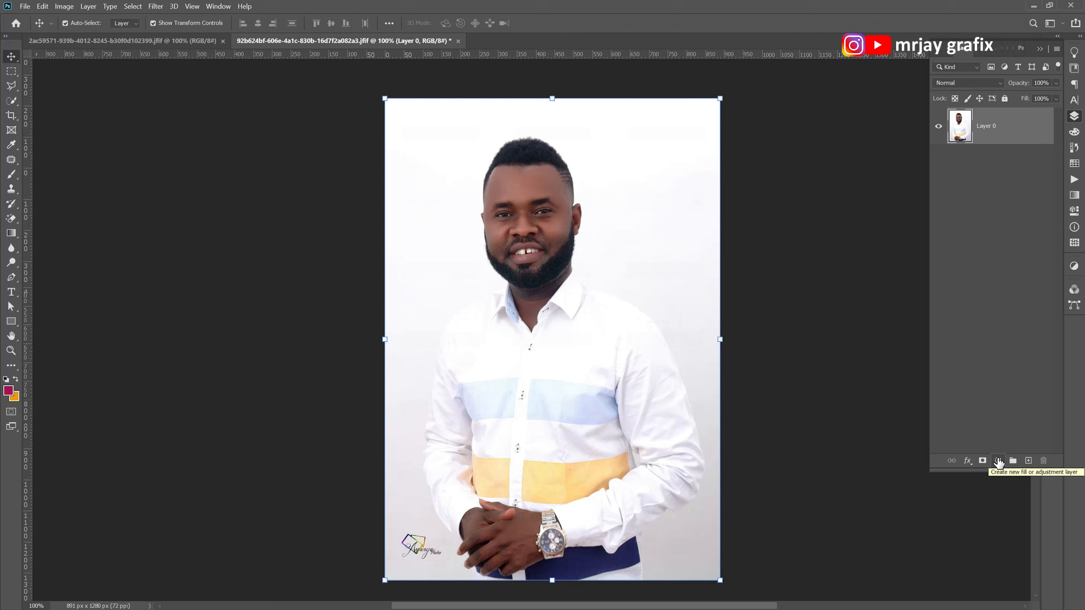
click(998, 461)
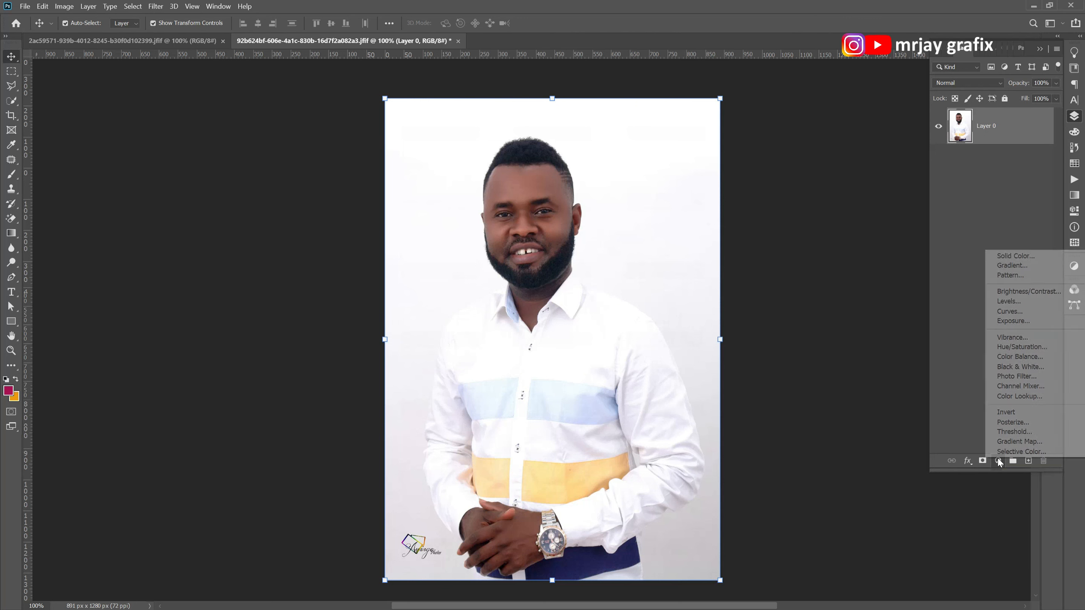
click(1004, 315)
drag(991, 165, 1005, 196)
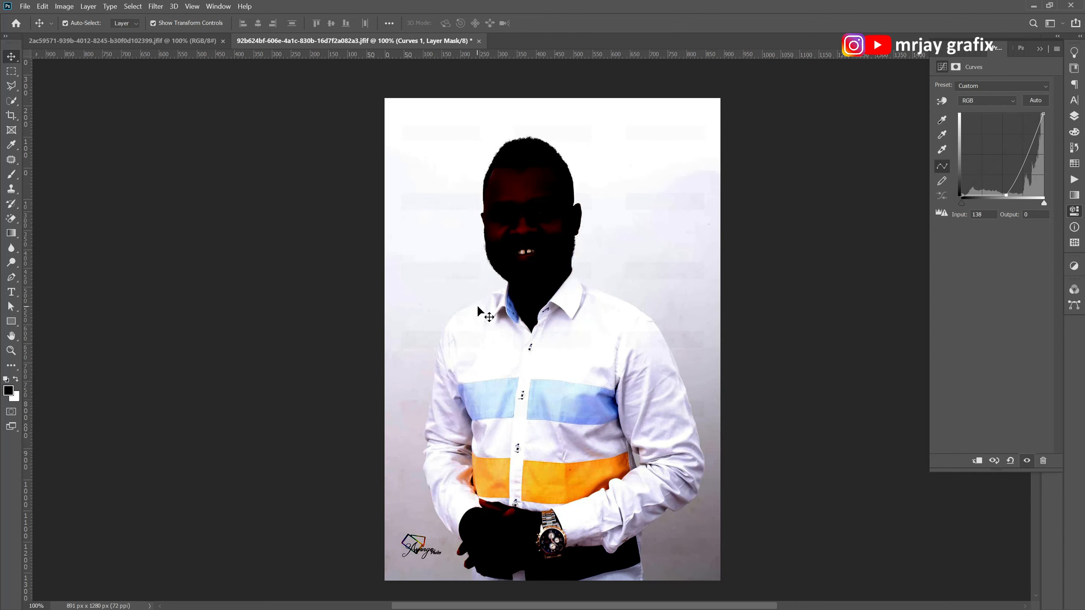
Compare the shirt edges against the background with the Curves 1 layer hidden and shown, and check its curve settings.
scroll(435, 333, up, 1)
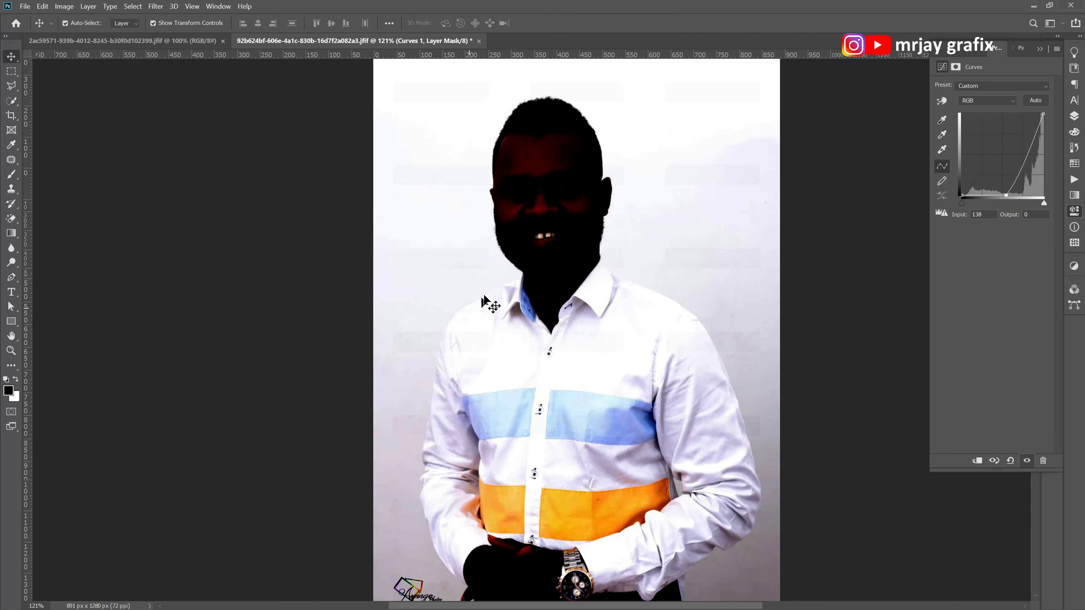
scroll(506, 233, down, 1)
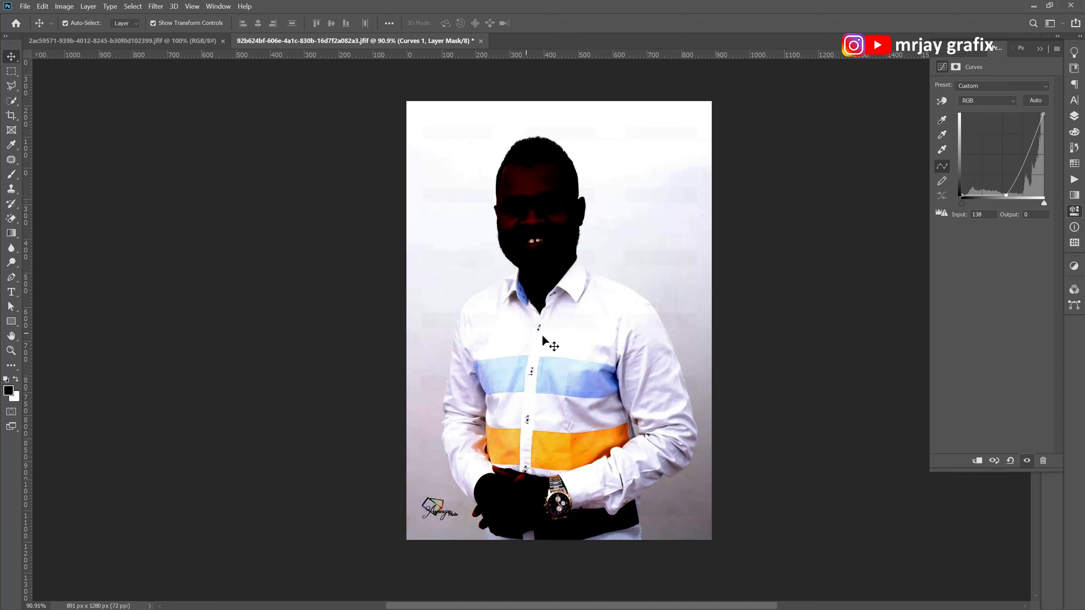
click(1074, 115)
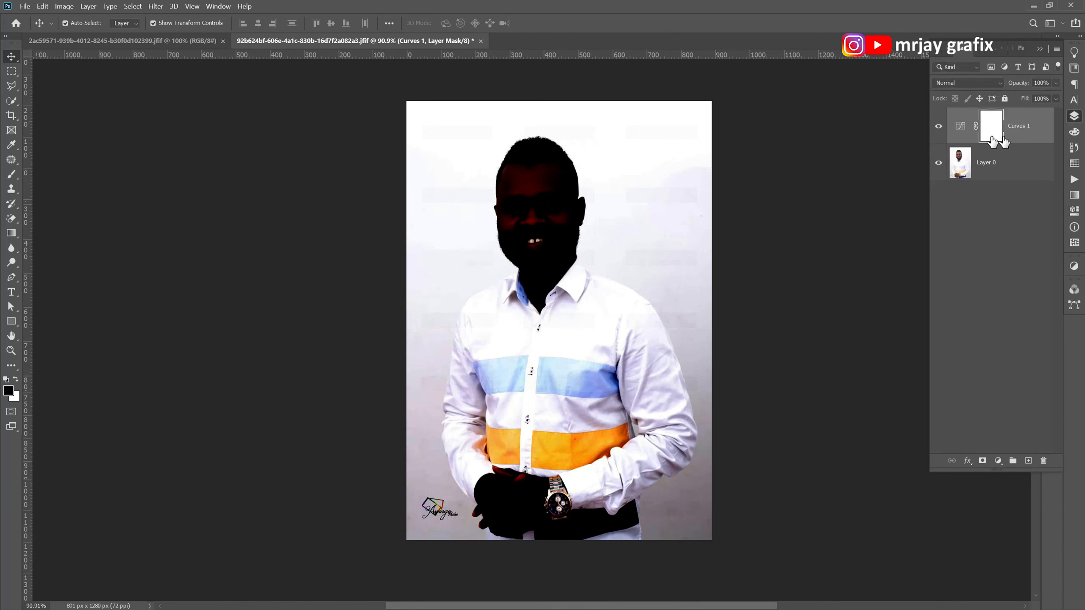
click(938, 131)
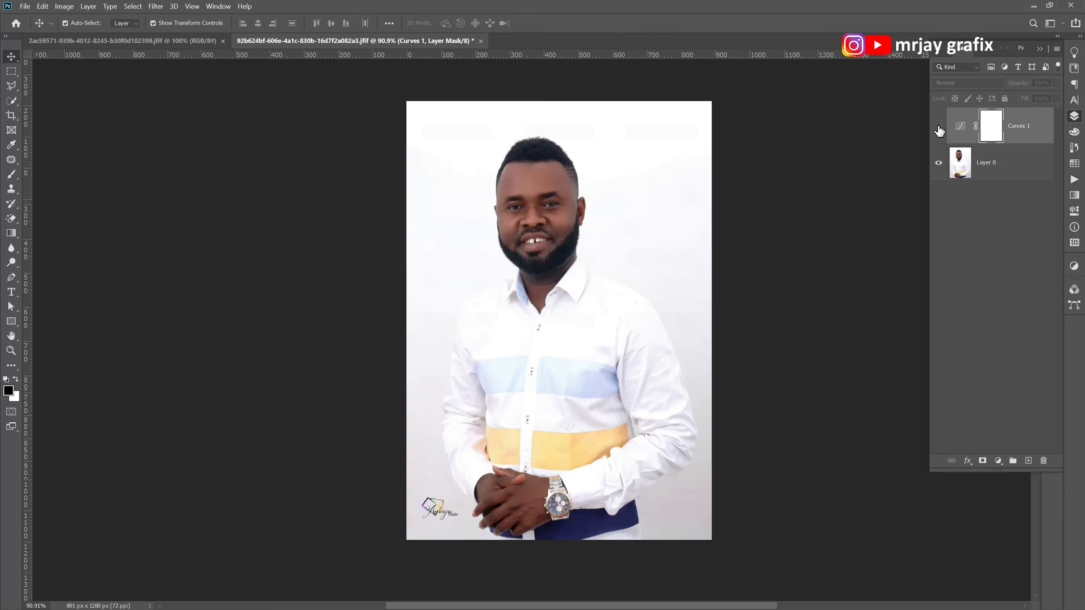
click(939, 131)
click(939, 131)
click(939, 131)
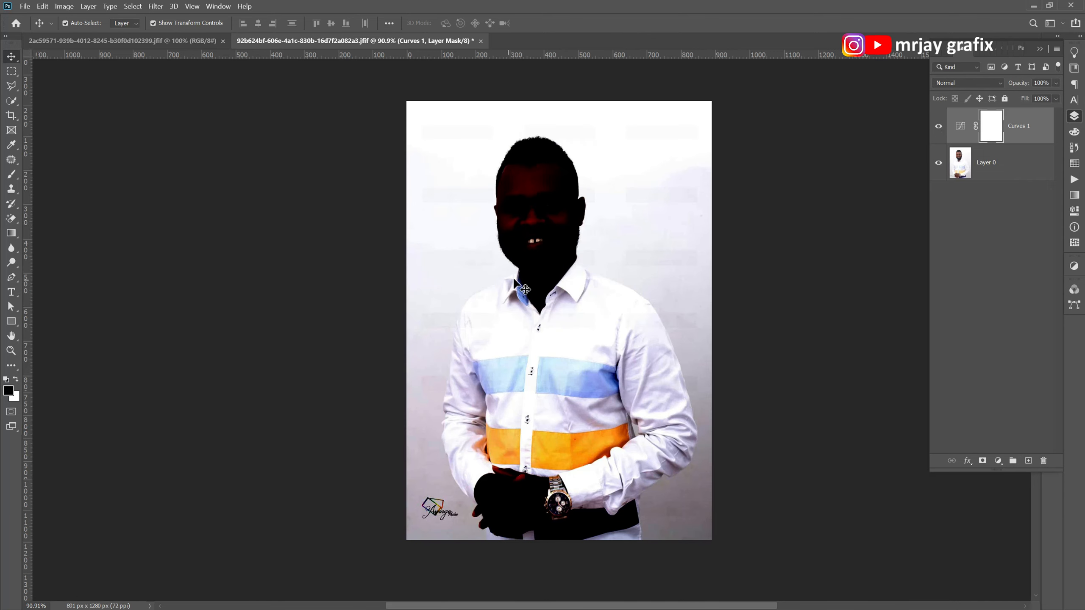
scroll(490, 276, up, 6)
click(939, 130)
click(940, 130)
click(938, 131)
click(936, 132)
click(936, 130)
scroll(555, 201, down, 2)
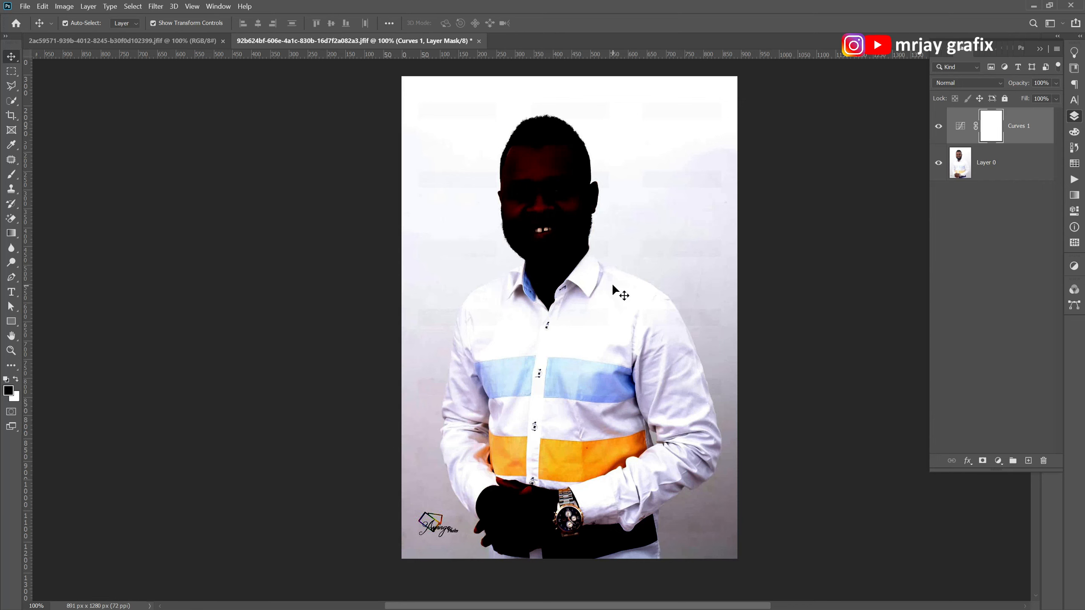
click(938, 128)
click(1073, 212)
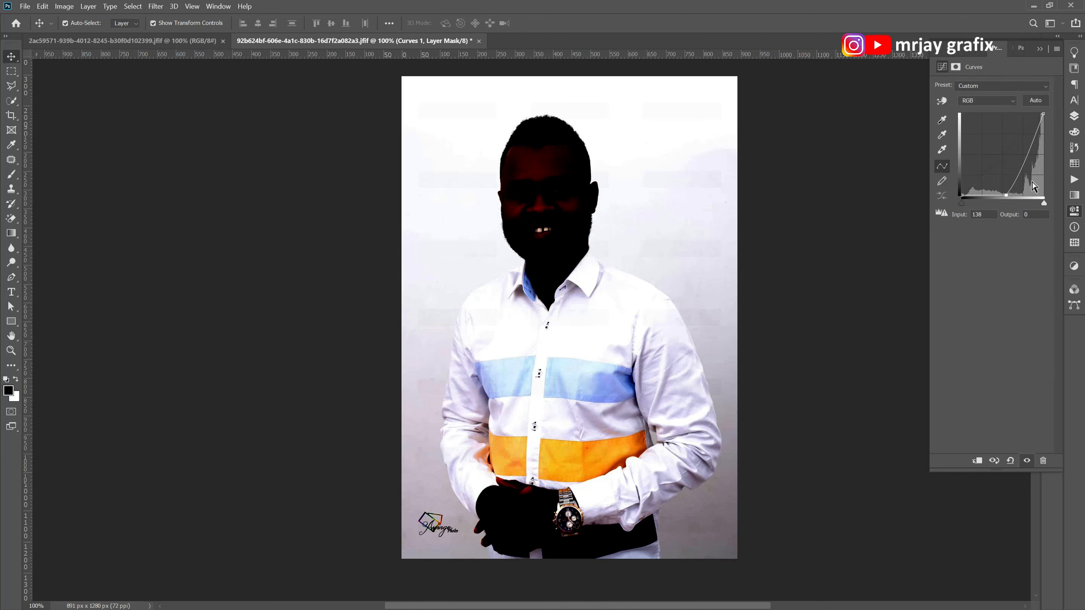
click(1074, 117)
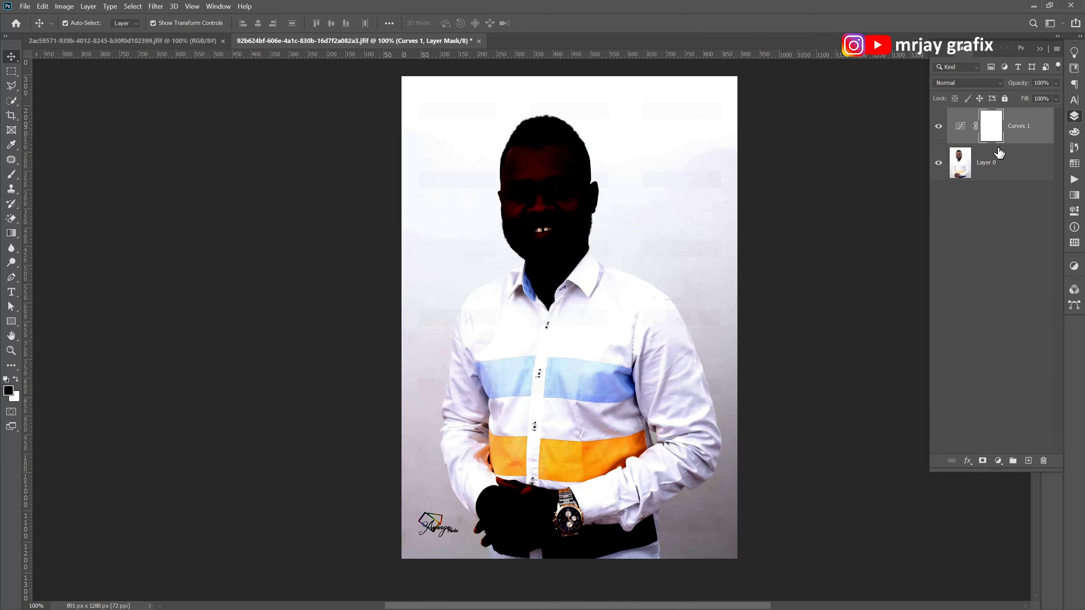
Make Layer 0 the active layer and select the man with Select Subject.
click(997, 164)
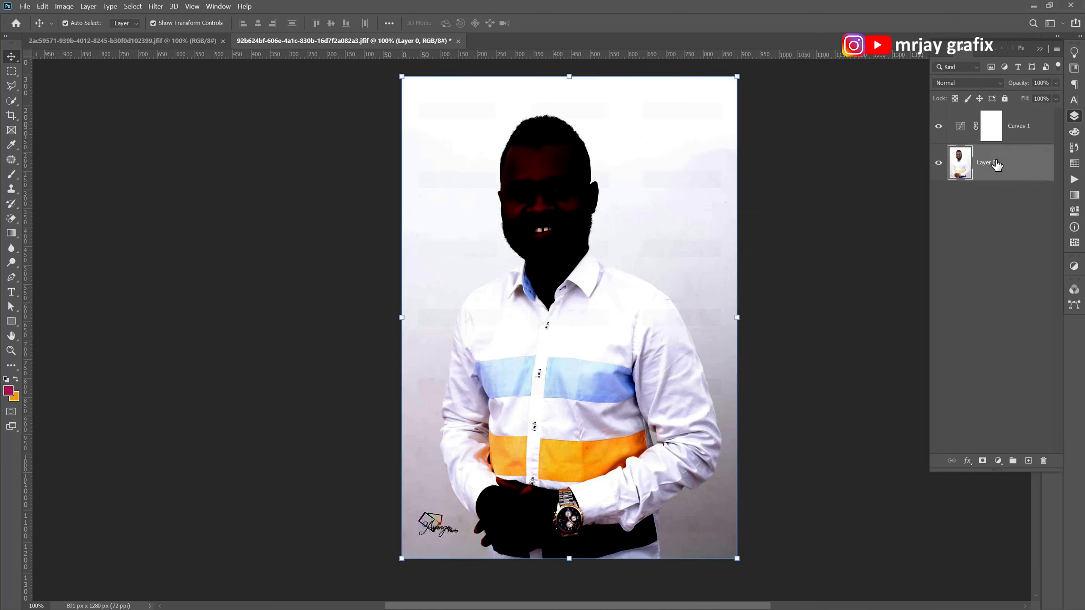
click(1027, 128)
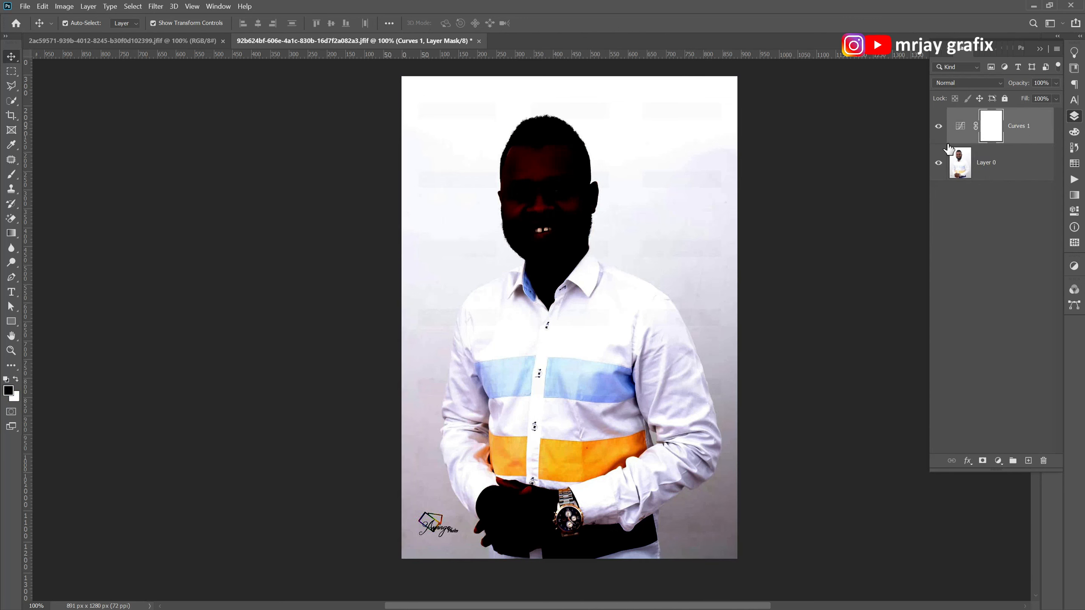
click(997, 169)
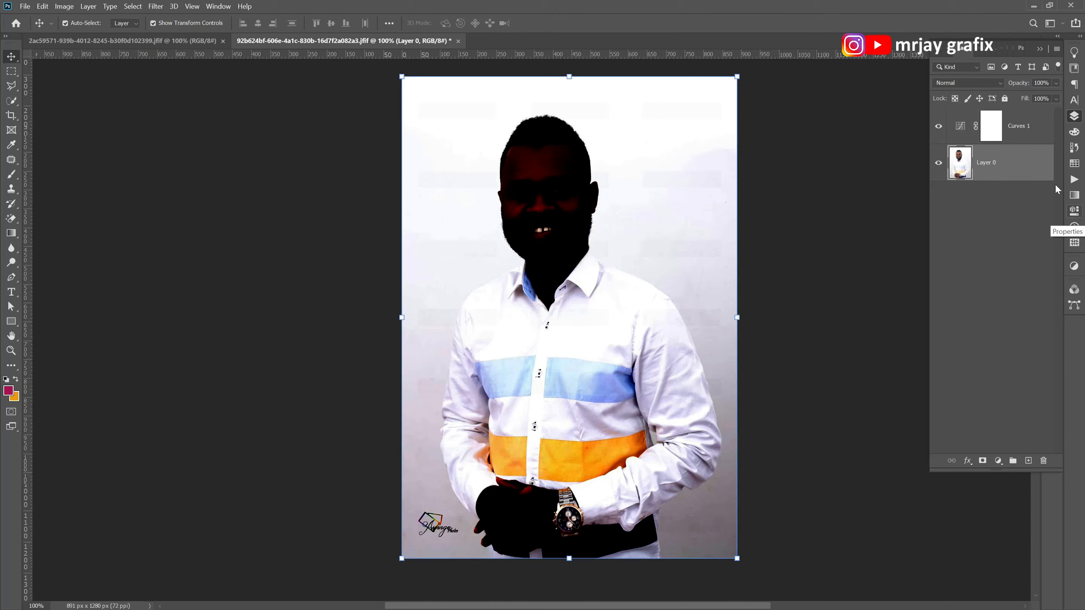
click(1081, 38)
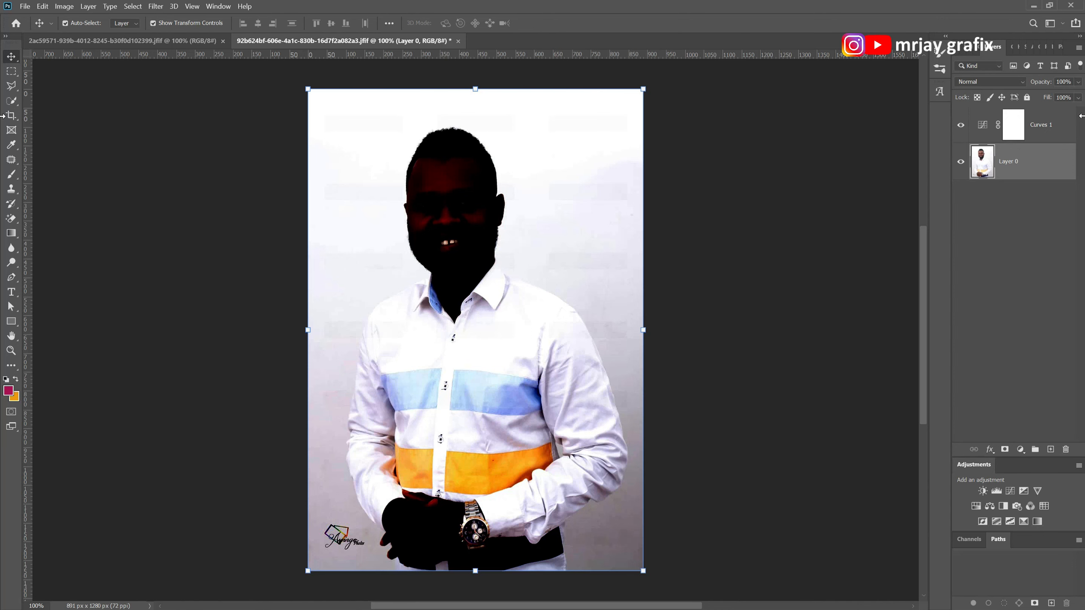
click(1080, 36)
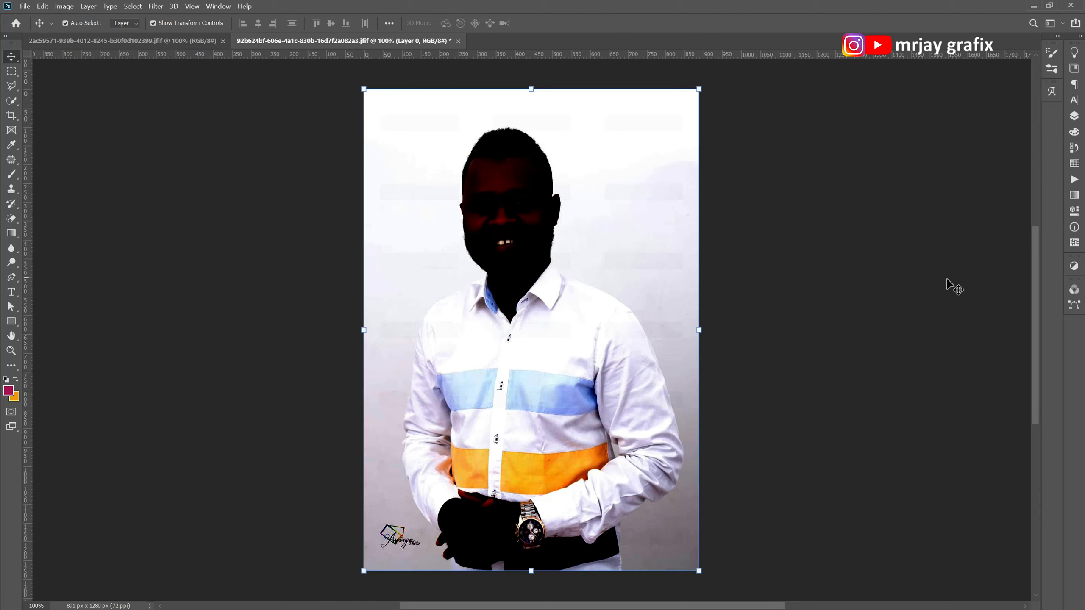
click(1074, 216)
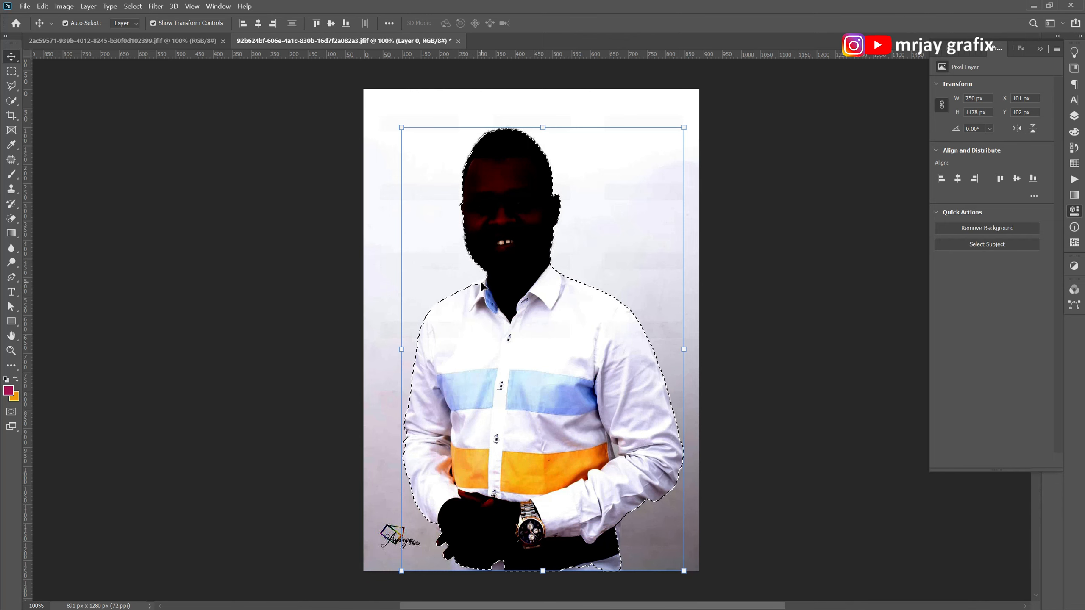
Add the missed shirt area beside the blue-lined collar to the man's selection with the Quick Selection tool.
scroll(462, 281, up, 4)
scroll(463, 316, up, 3)
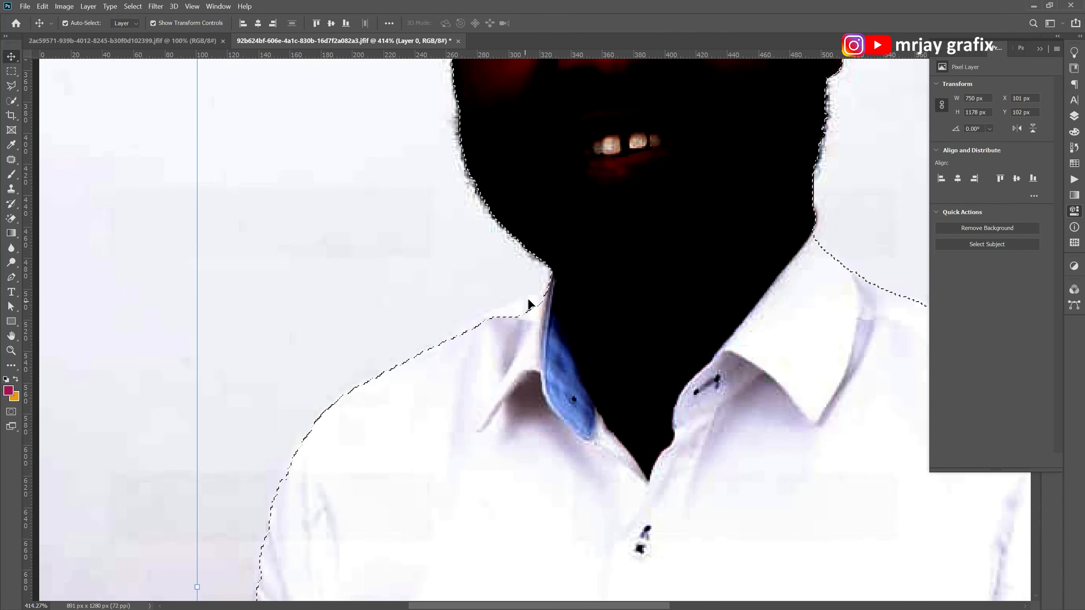
right_click(14, 106)
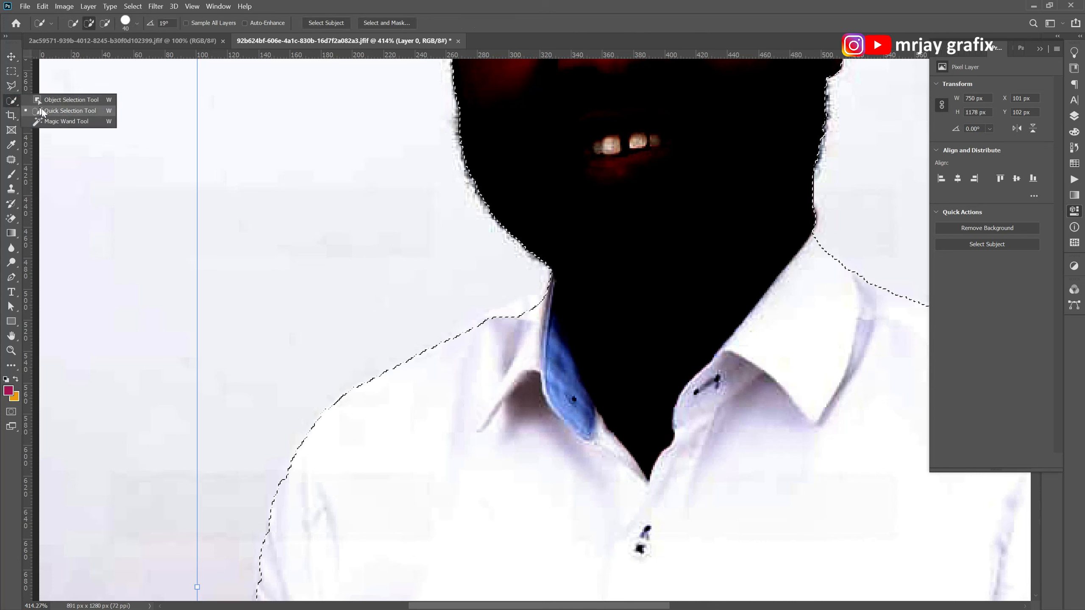
click(45, 110)
drag(474, 338, 542, 326)
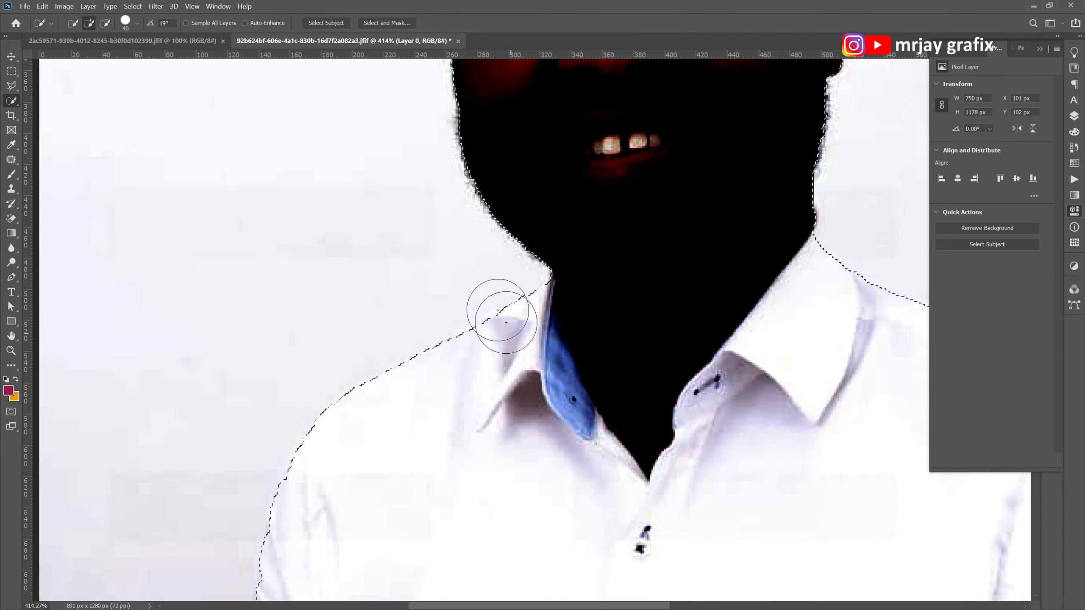
Extend the selection over the man's trousers along the photo's lower edge with the Quick Selection tool.
scroll(467, 265, down, 3)
scroll(414, 291, down, 2)
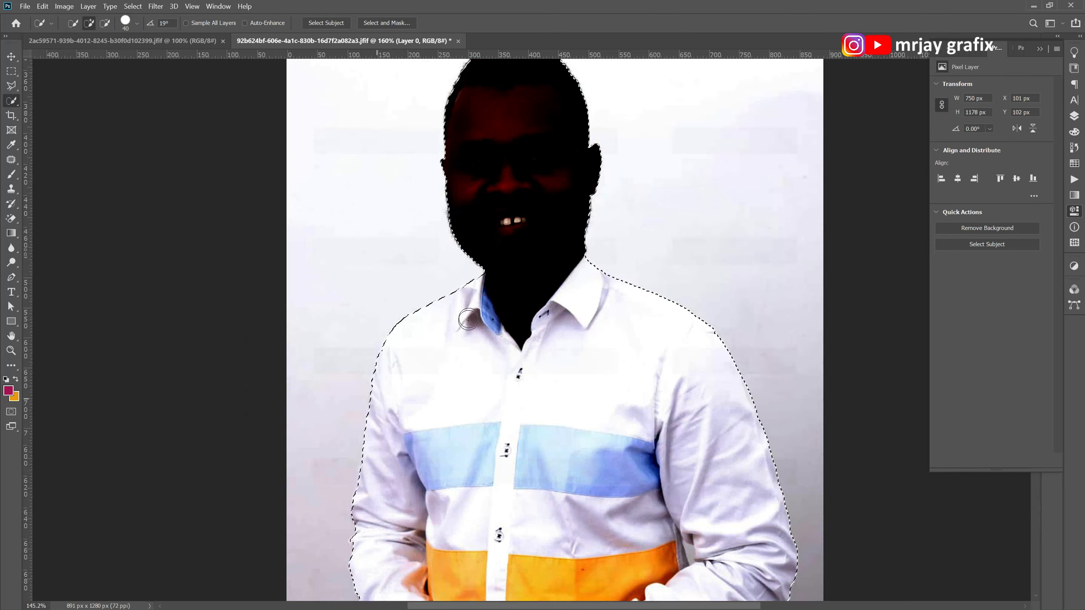
scroll(427, 512, down, 2)
scroll(442, 566, up, 3)
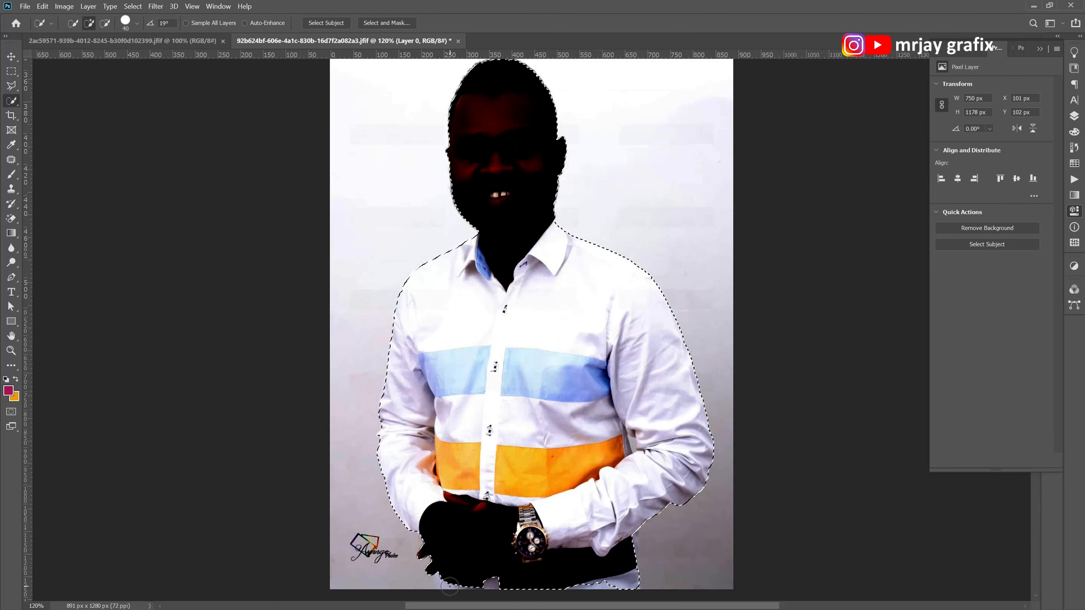
scroll(431, 549, down, 2)
scroll(430, 549, up, 3)
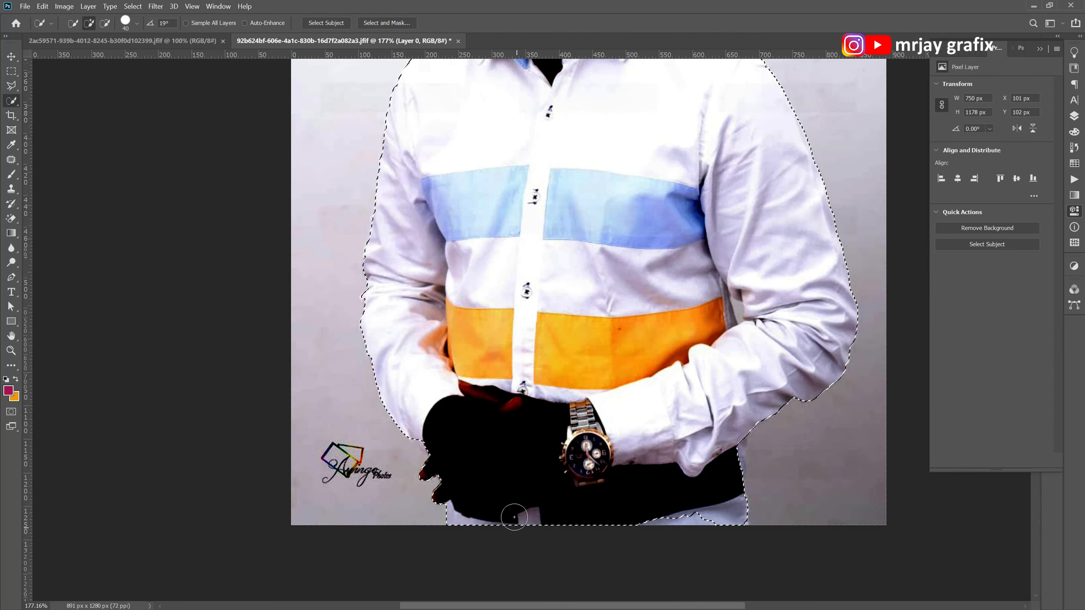
drag(564, 519, 683, 530)
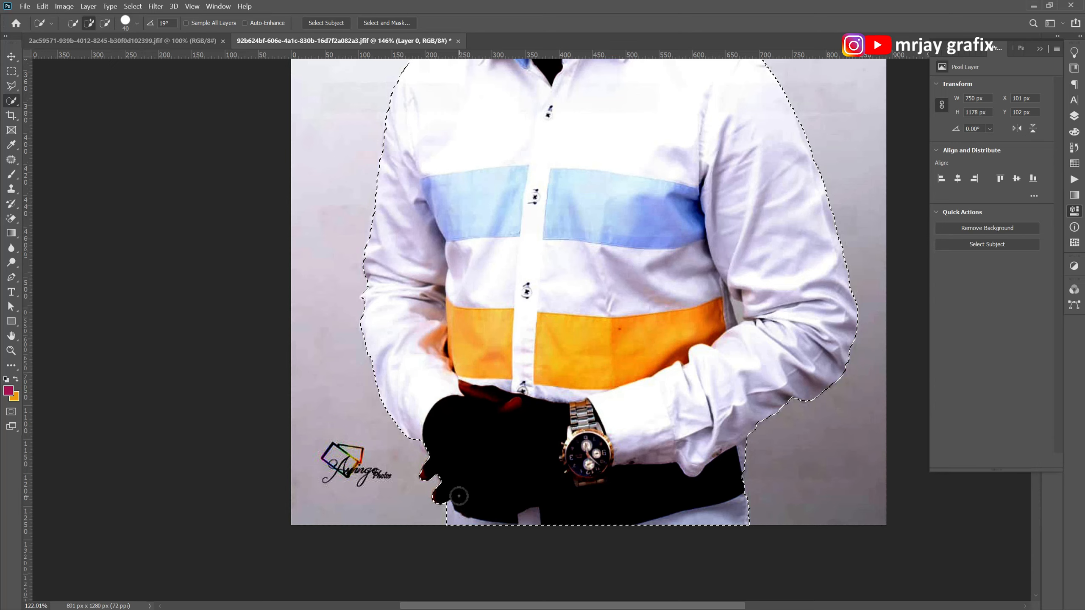
Hide the Curves 1 adjustment layer while keeping the man's selection on Layer 0.
scroll(459, 496, down, 5)
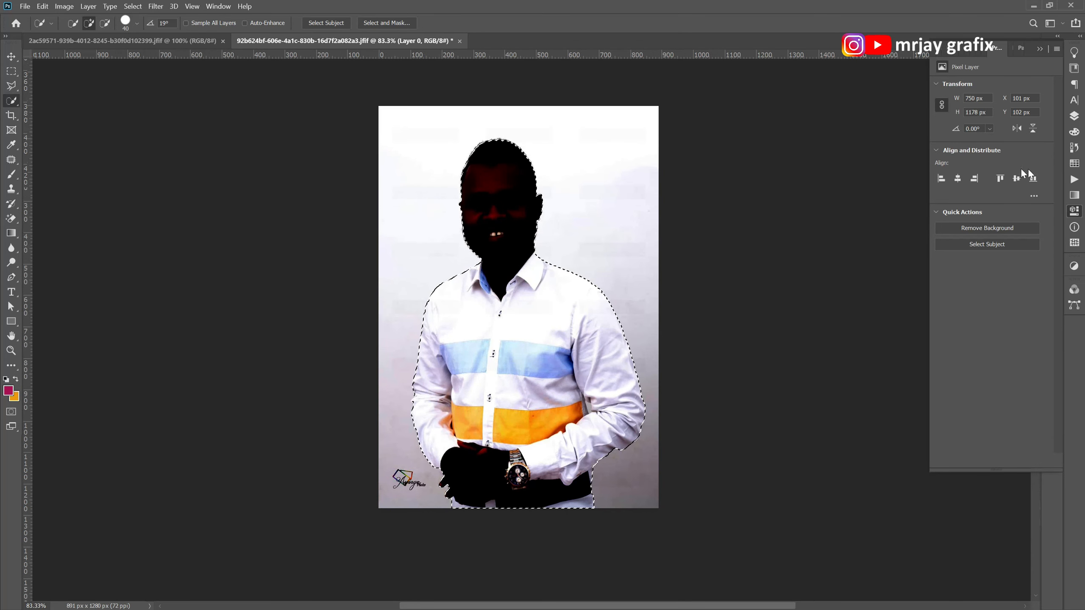
click(1074, 115)
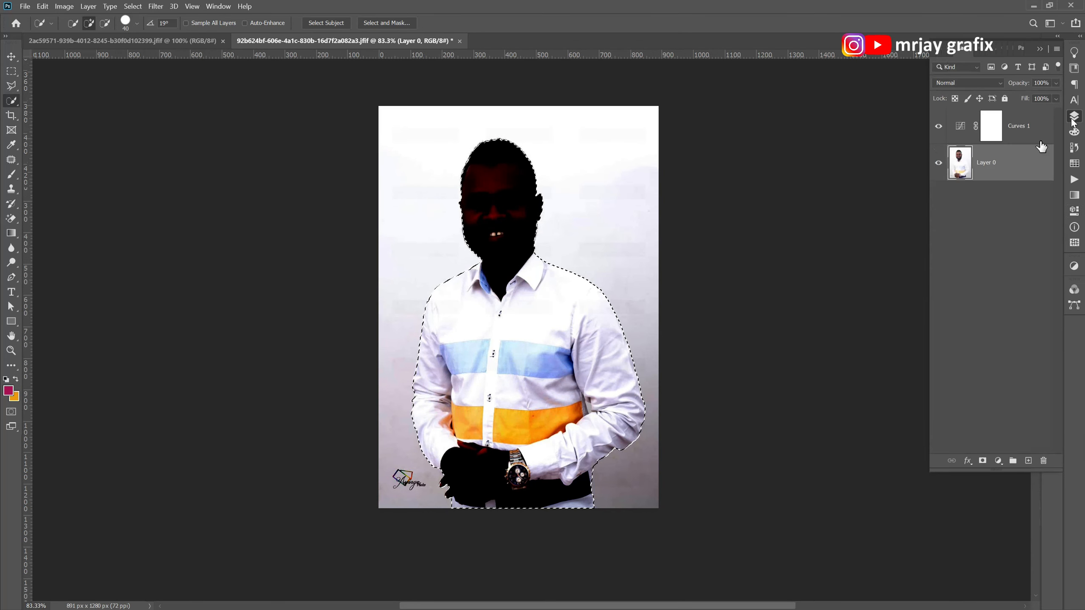
click(938, 127)
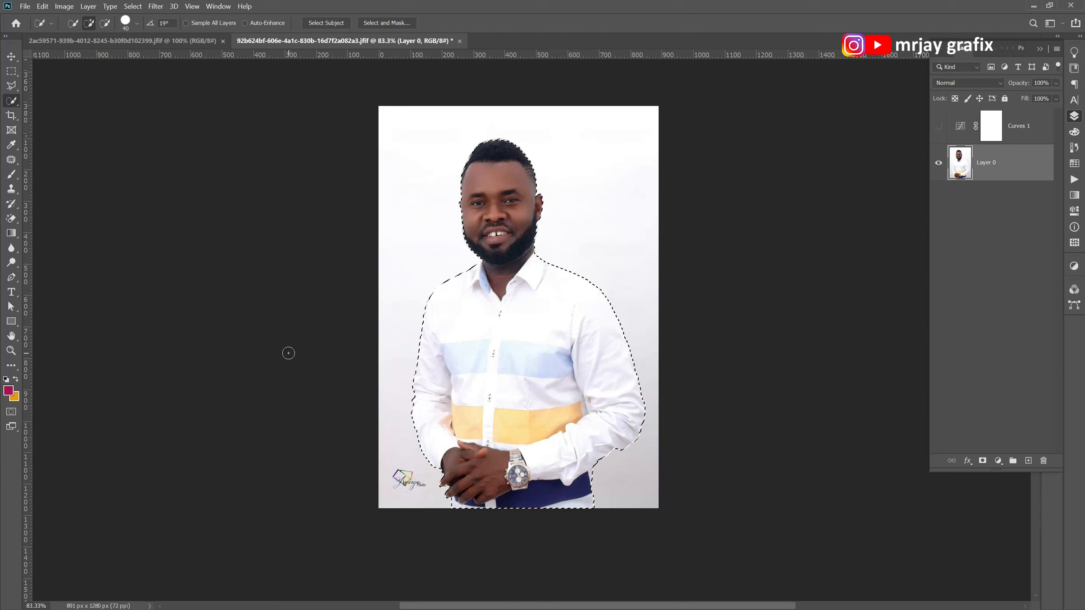
Invert the selection and cut the white background out of Layer 0.
click(6, 61)
click(11, 100)
click(133, 6)
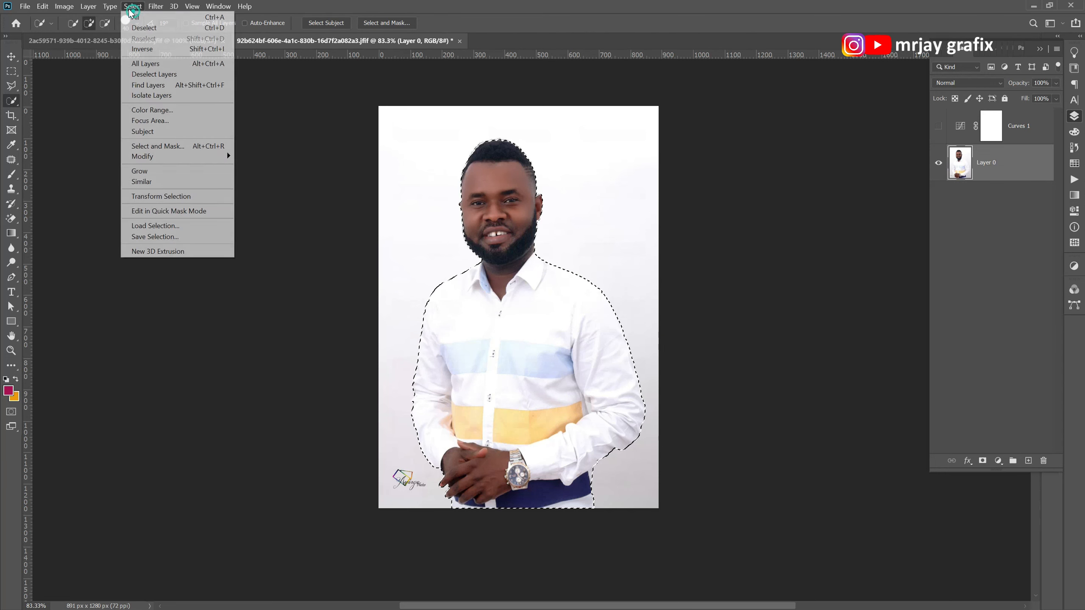
click(152, 51)
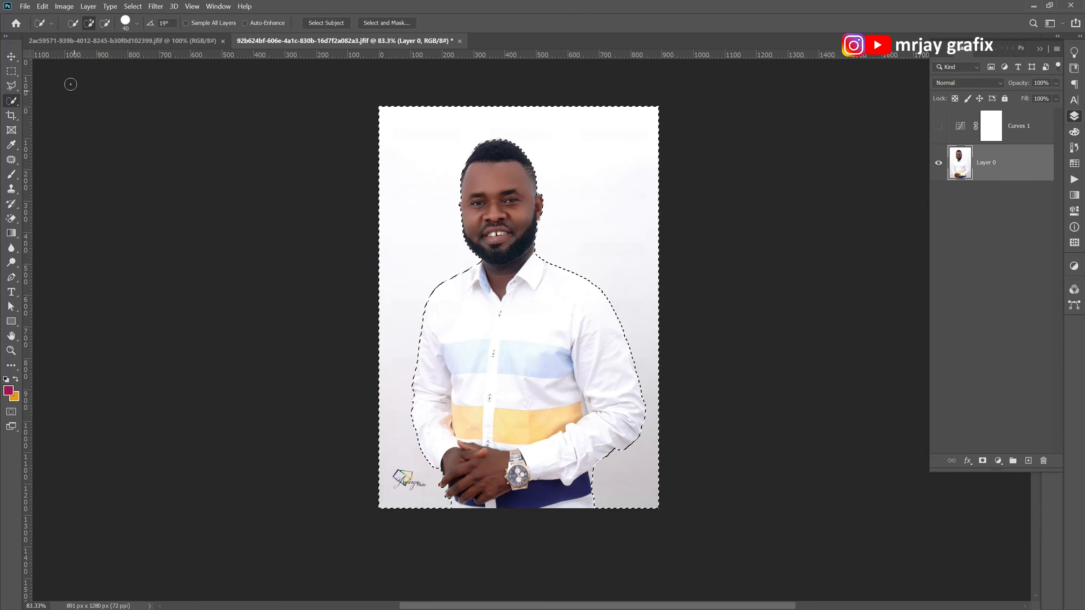
click(42, 7)
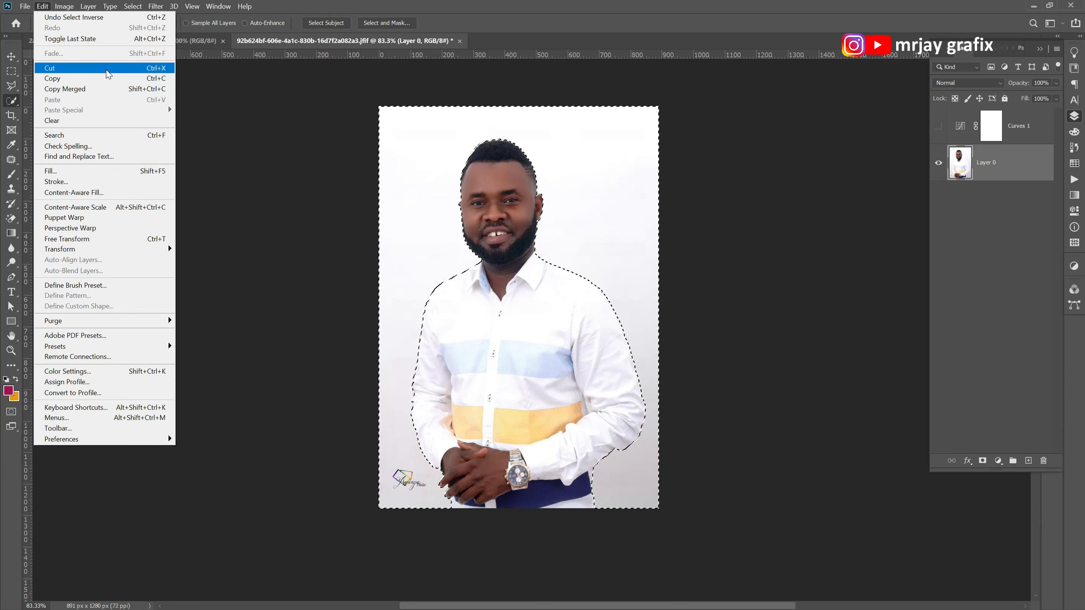
click(157, 68)
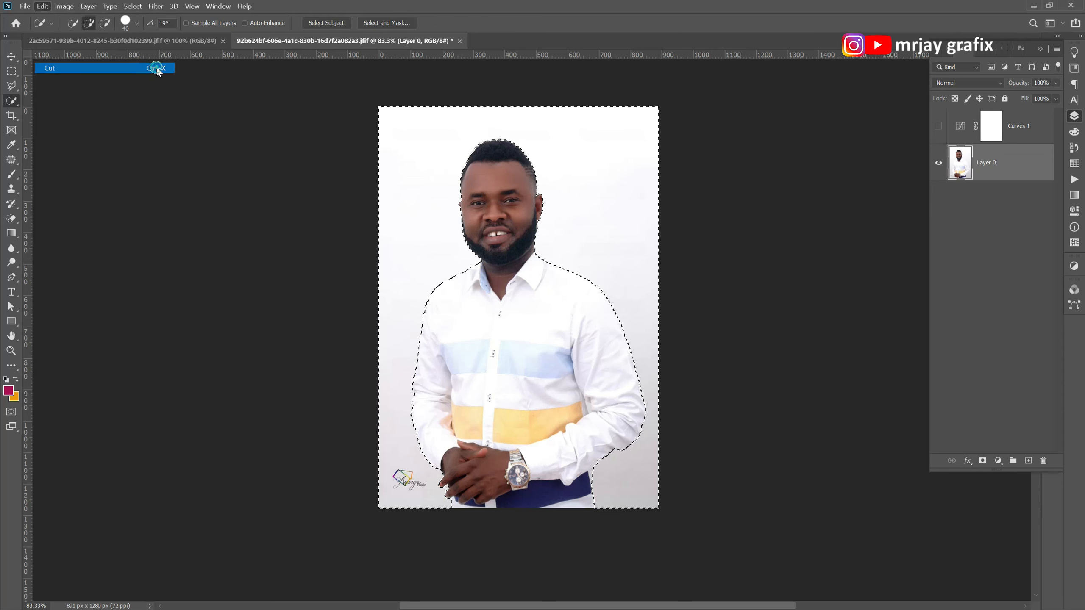
Deselect Layer 0 and examine the cut-out's edges around the hair, beard, collar and shoulders.
scroll(425, 281, up, 2)
scroll(424, 282, down, 2)
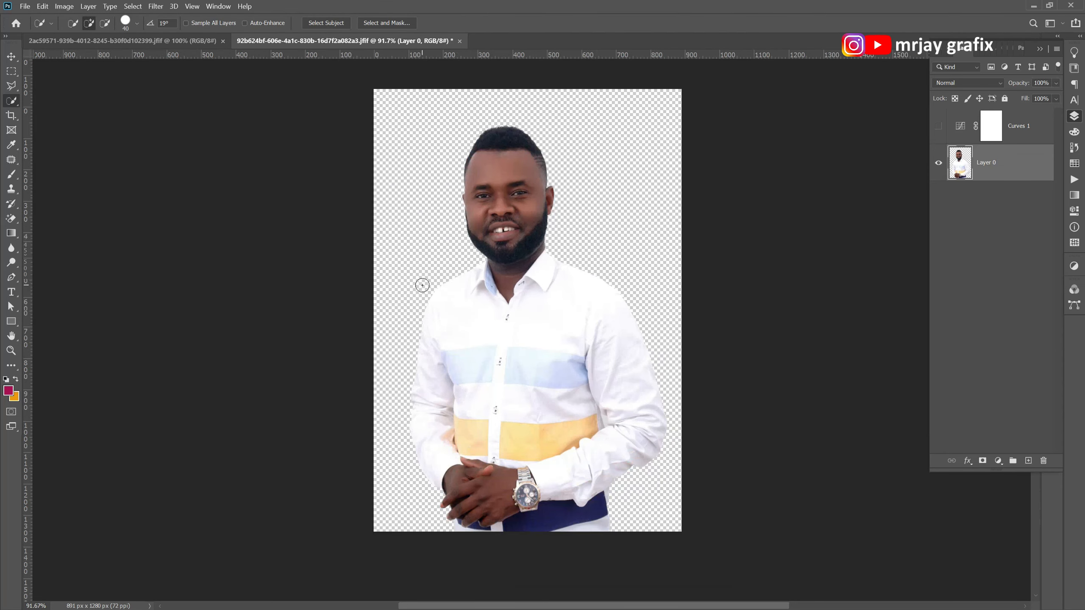
click(11, 56)
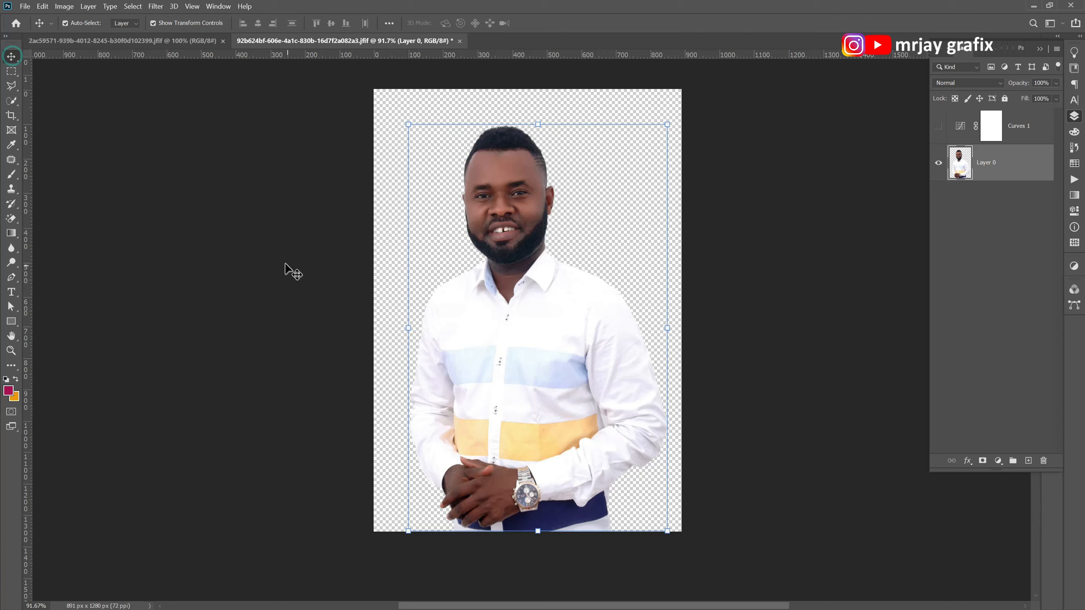
click(283, 271)
scroll(500, 100, up, 1)
scroll(457, 192, down, 1)
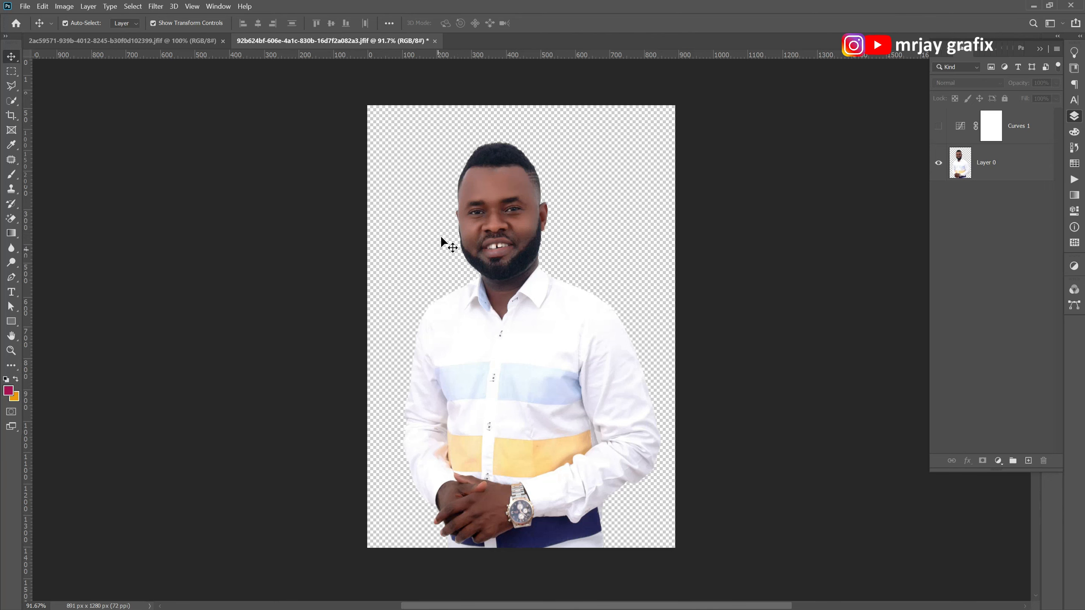
scroll(487, 147, up, 3)
scroll(487, 147, down, 3)
scroll(497, 149, up, 5)
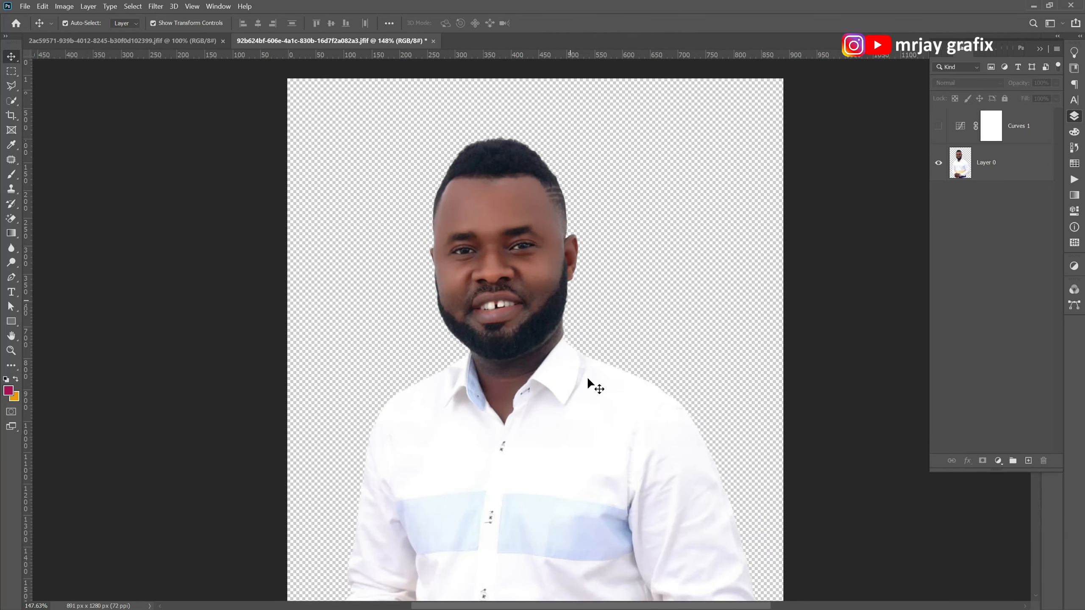
scroll(587, 377, up, 2)
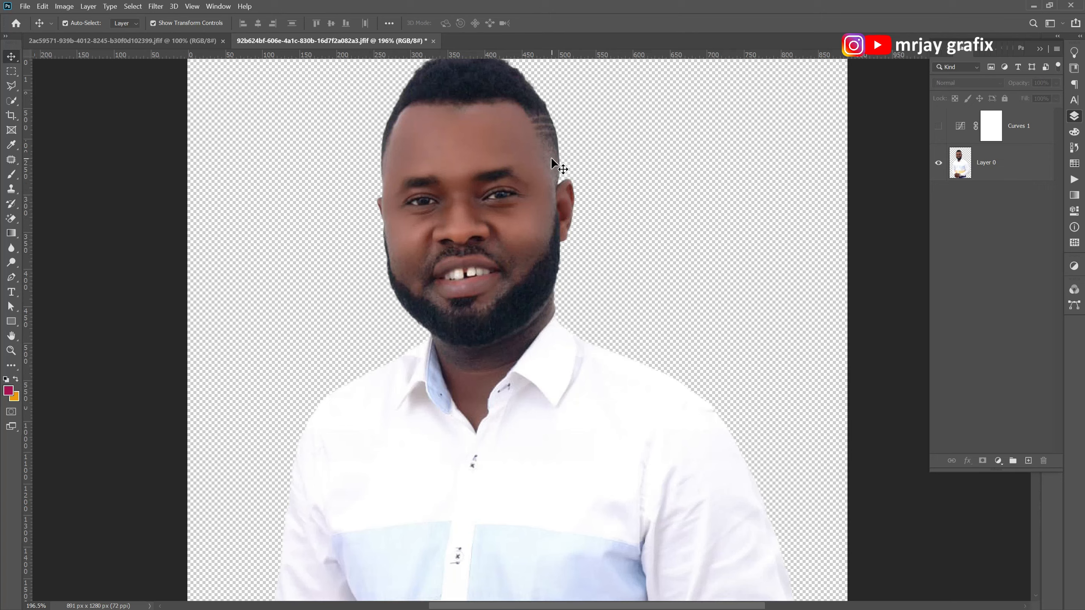
scroll(558, 129, down, 4)
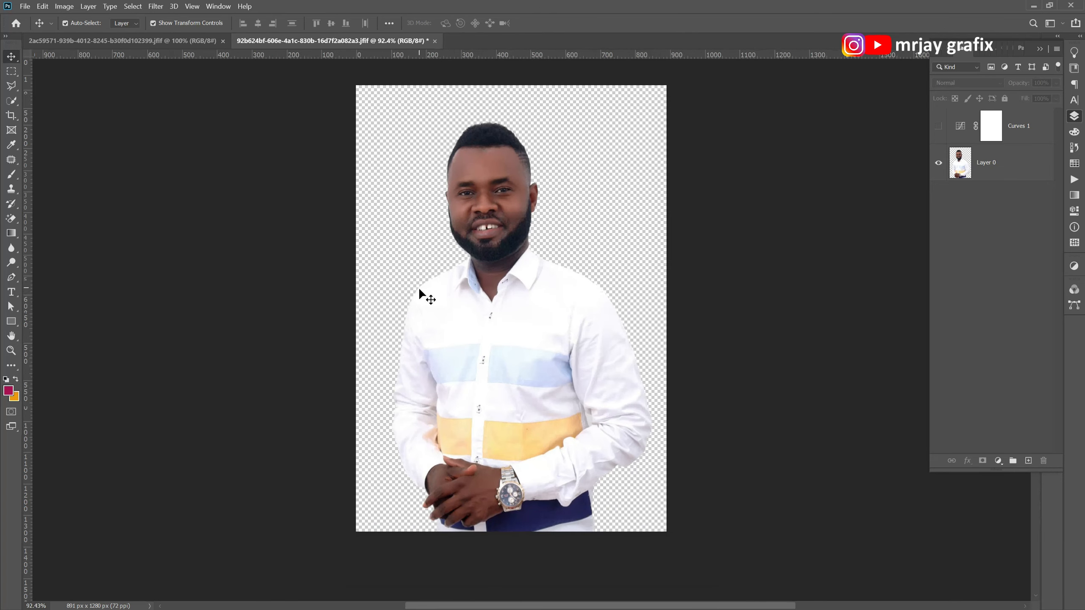
Switch to the photo of the man in the yellow outfit and unlock its Background layer.
key(ctrl+Tab)
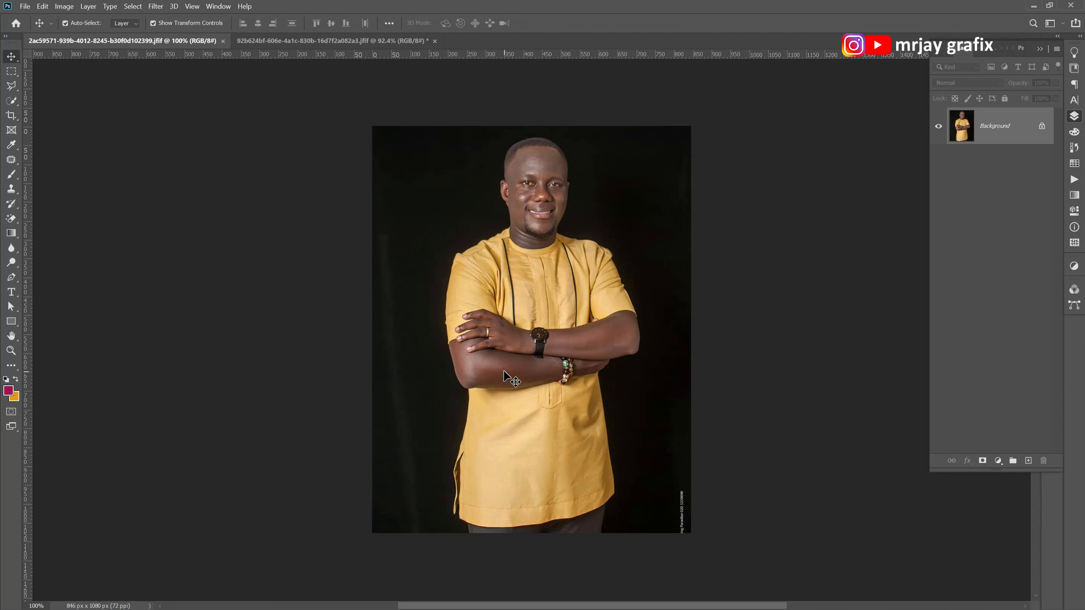
scroll(584, 416, up, 2)
scroll(574, 415, down, 1)
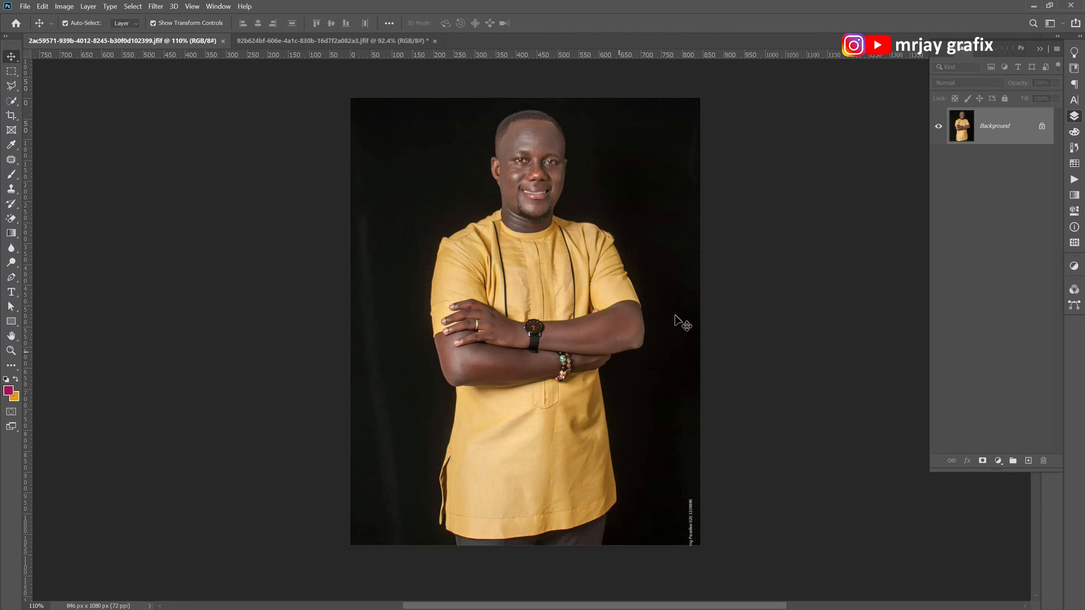
click(1041, 127)
scroll(481, 350, down, 1)
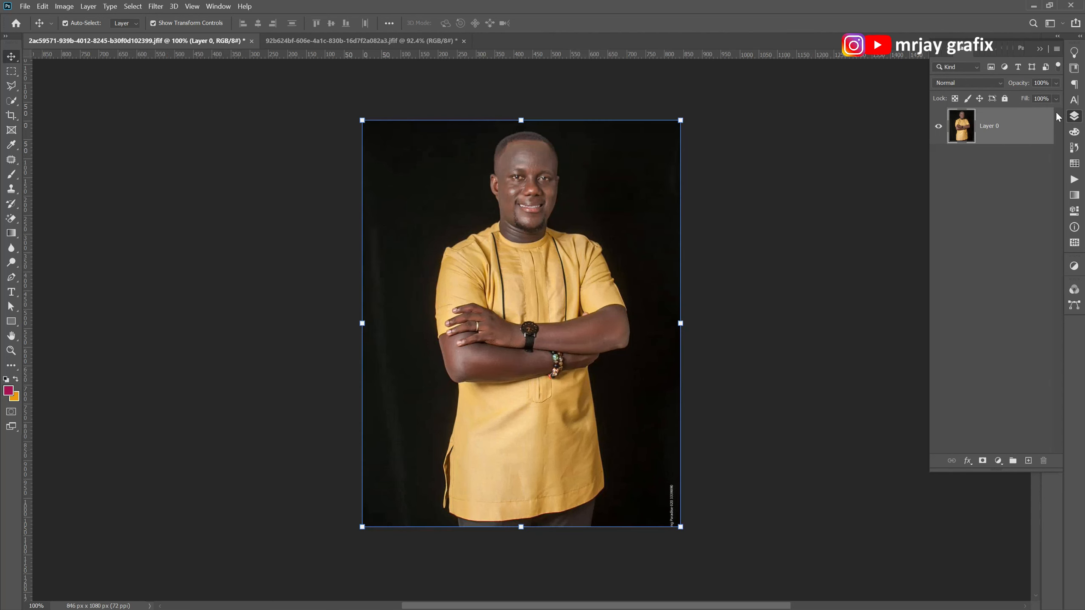
key(ctrl+z)
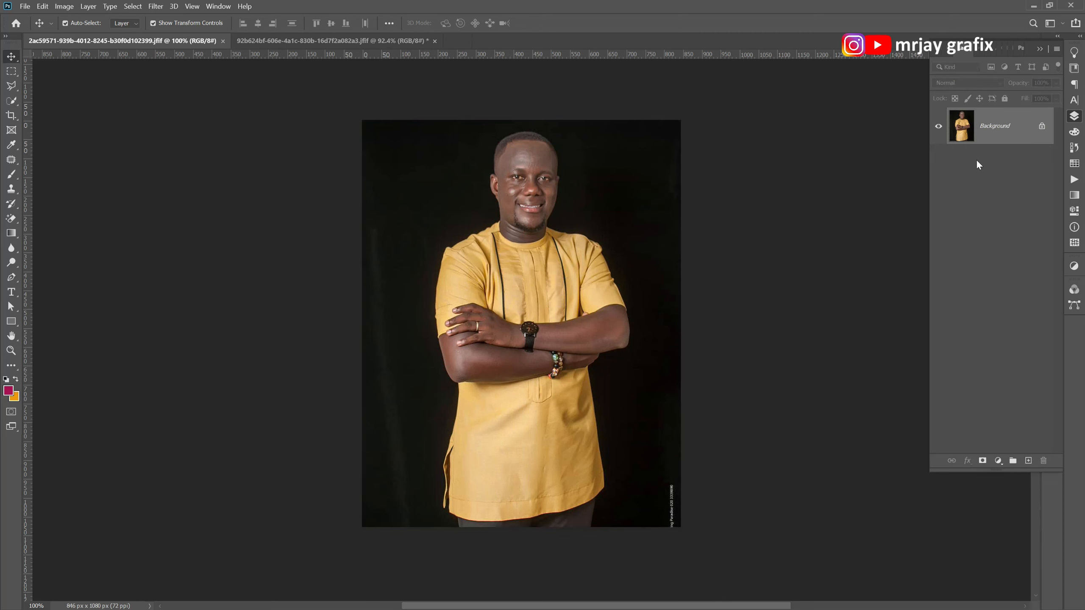
click(1042, 128)
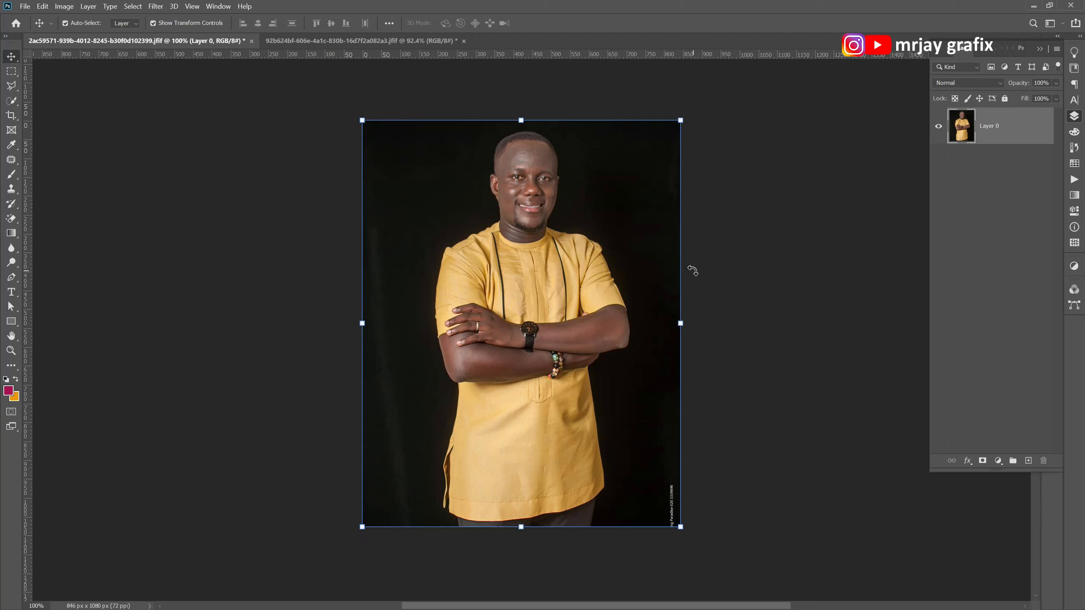
Select the man in the yellow outfit from head to trousers with the Quick Selection tool.
click(1074, 214)
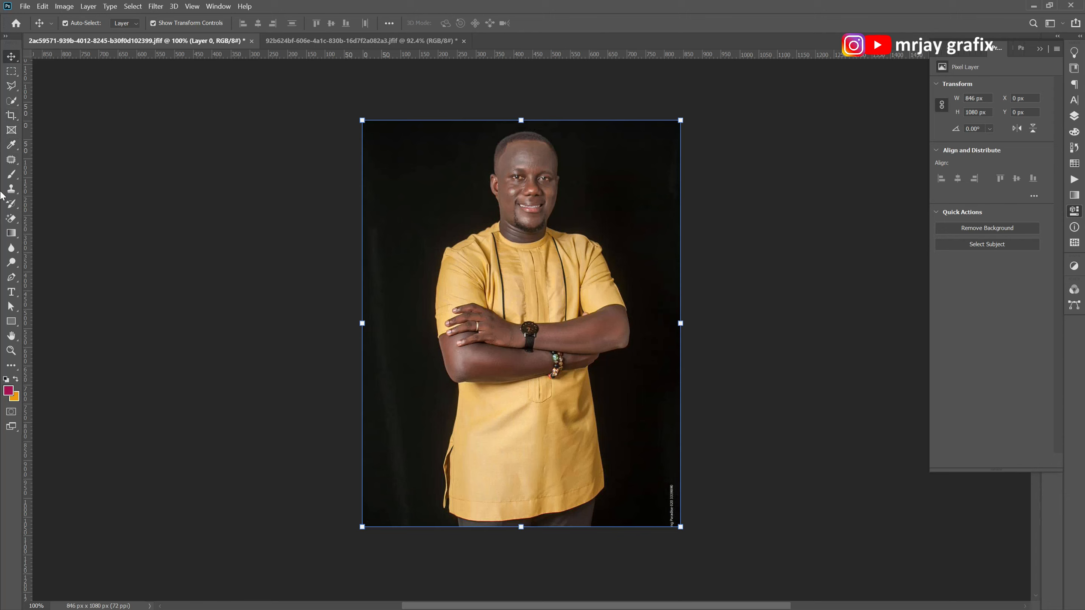
click(12, 103)
click(49, 111)
click(507, 169)
mouse_move(507, 169)
mouse_down()
mouse_move(530, 146)
mouse_move(513, 305)
mouse_move(452, 316)
mouse_move(533, 291)
mouse_move(560, 300)
mouse_move(610, 274)
mouse_move(614, 325)
mouse_move(511, 401)
mouse_move(519, 423)
mouse_move(451, 482)
mouse_move(452, 504)
mouse_move(491, 523)
mouse_move(564, 518)
mouse_up()
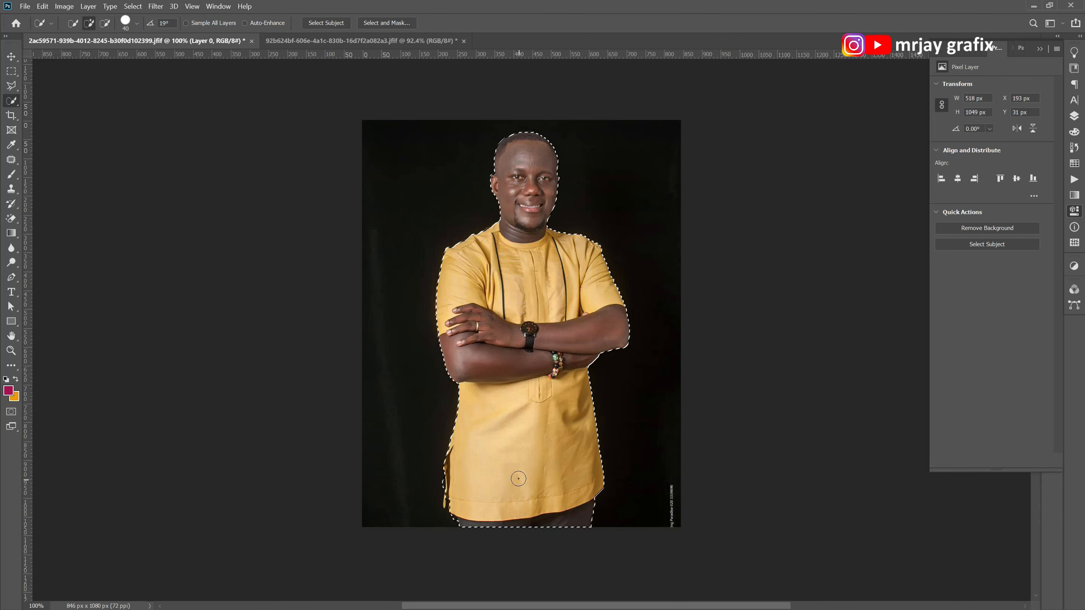
scroll(524, 382, up, 2)
scroll(504, 376, down, 1)
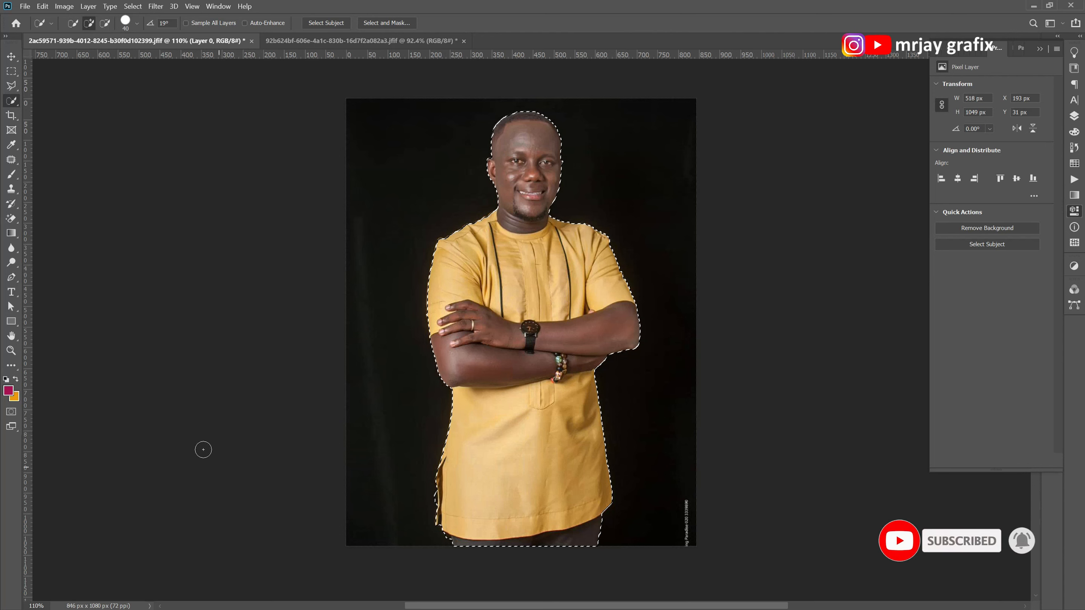
Invert the selection to the black background, and invert it back to the man.
key(alt+space)
key(Escape)
key(alt)
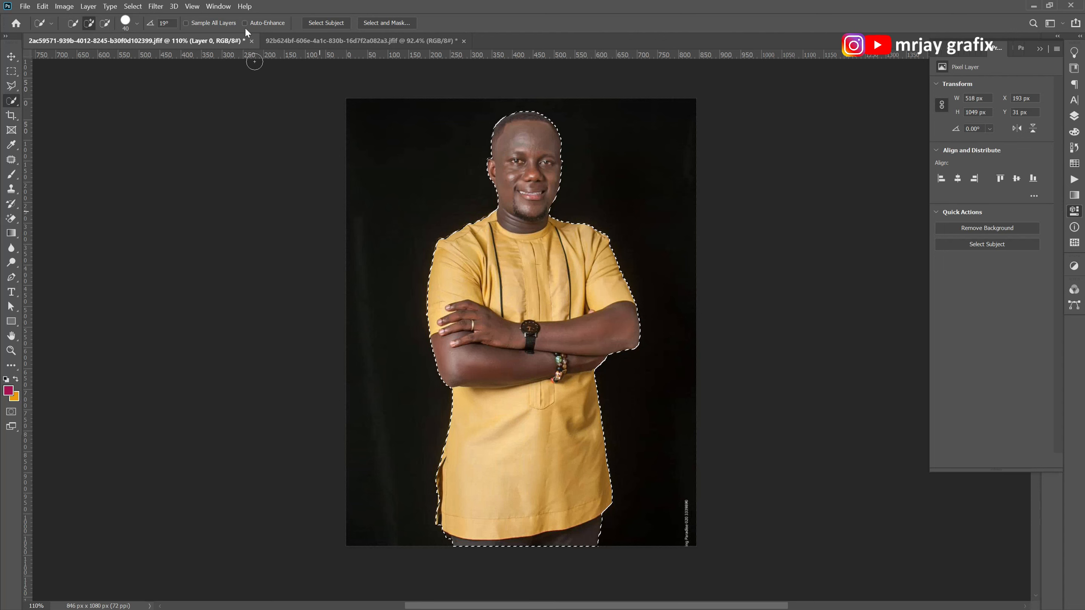
click(128, 6)
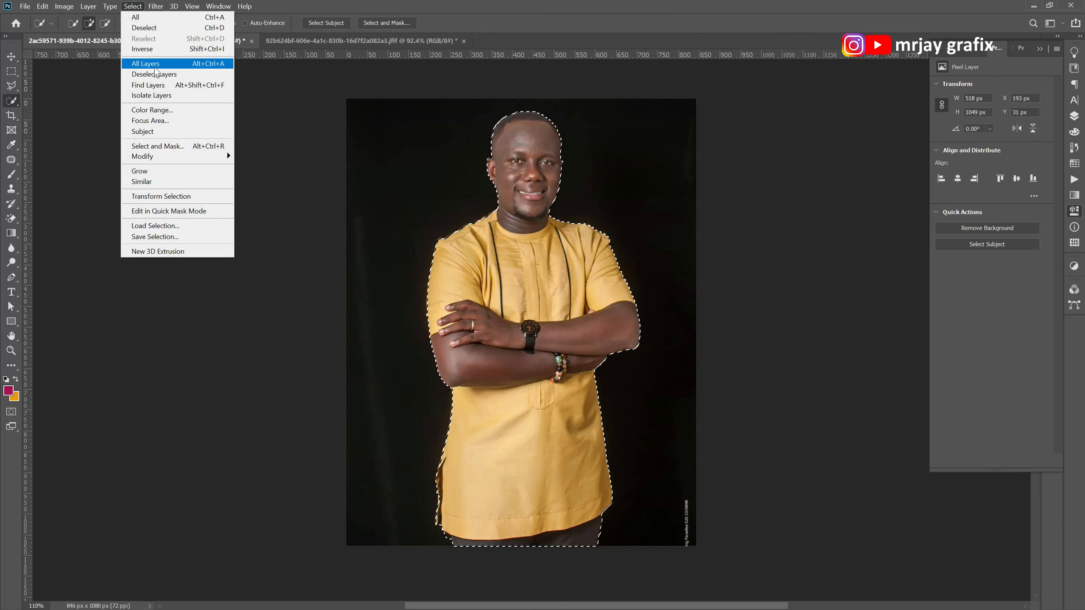
click(453, 5)
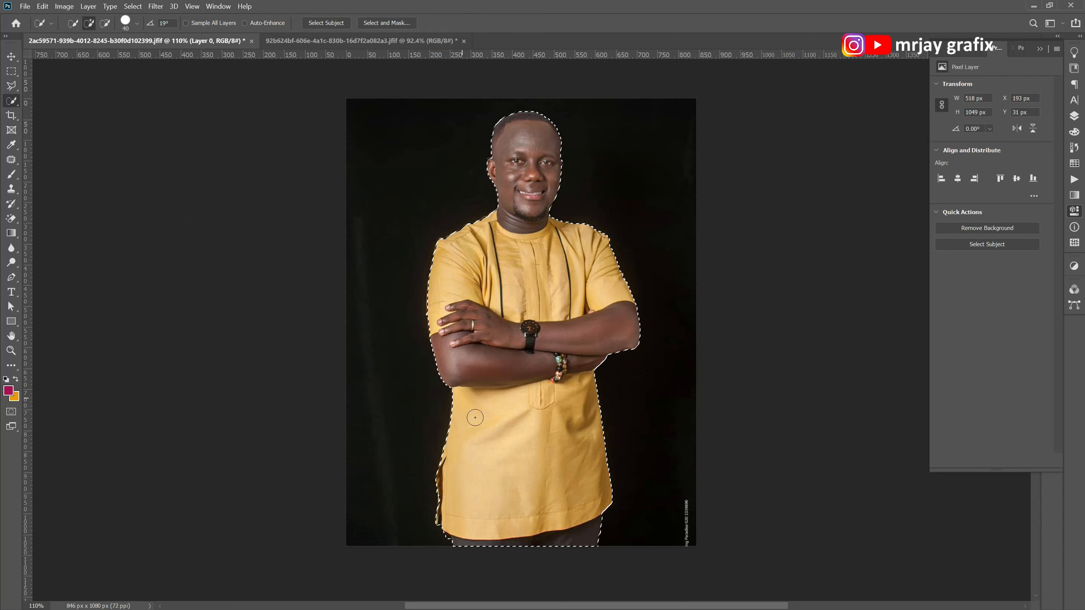
click(133, 6)
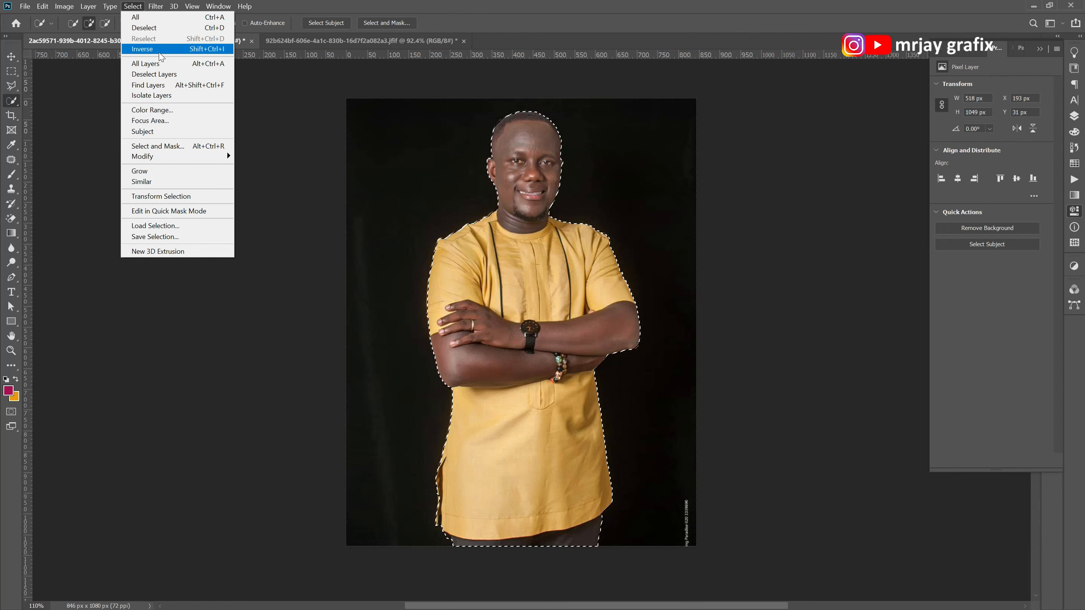
click(160, 50)
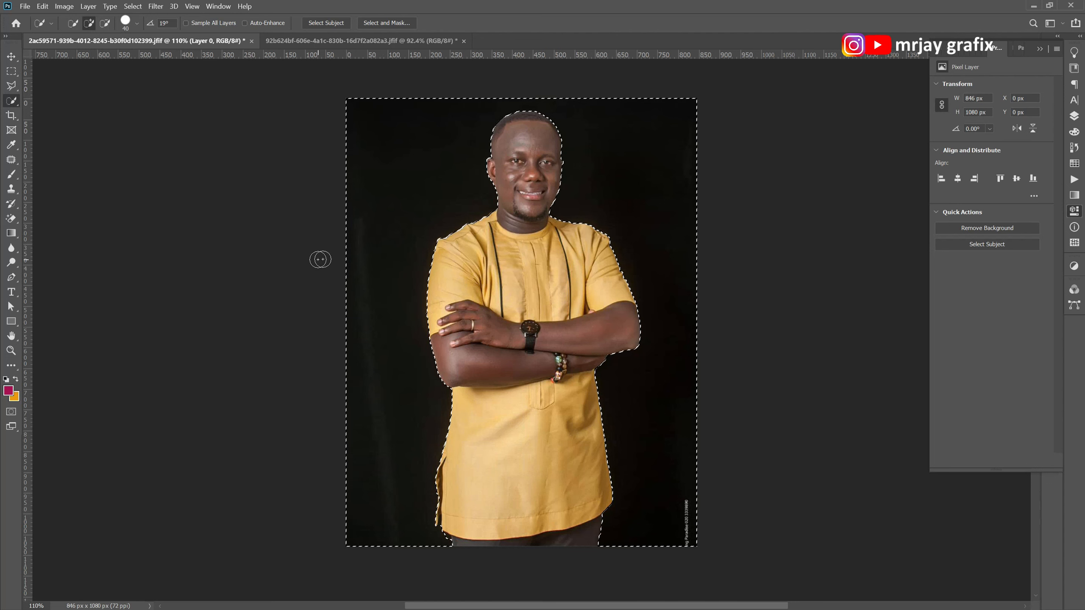
key(ctrl+shift+i)
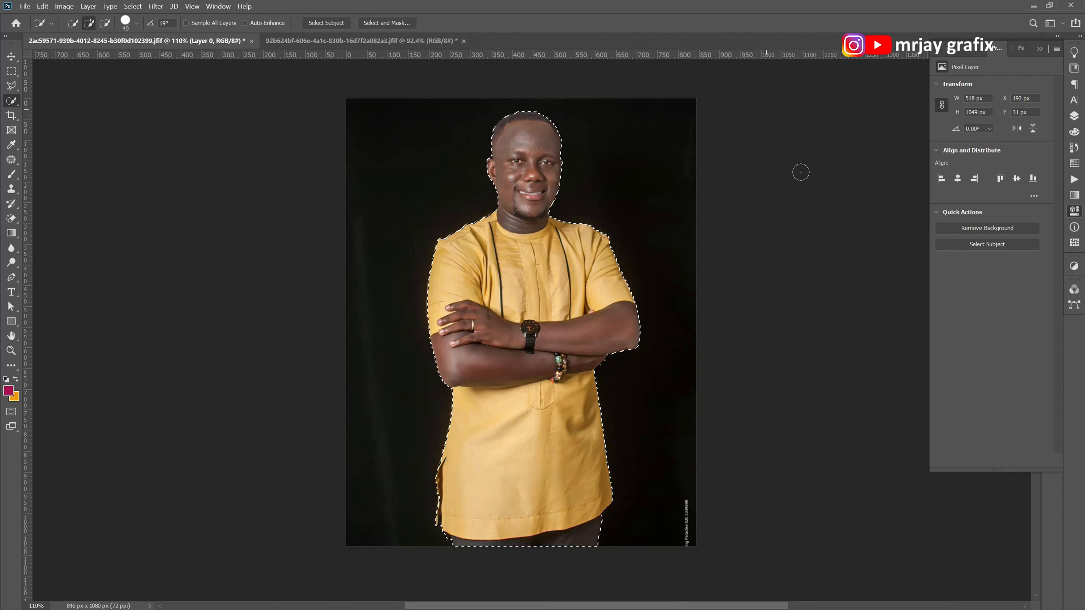
Add a layer mask to Layer 0 from the selection of the man, hiding the black background.
click(1073, 117)
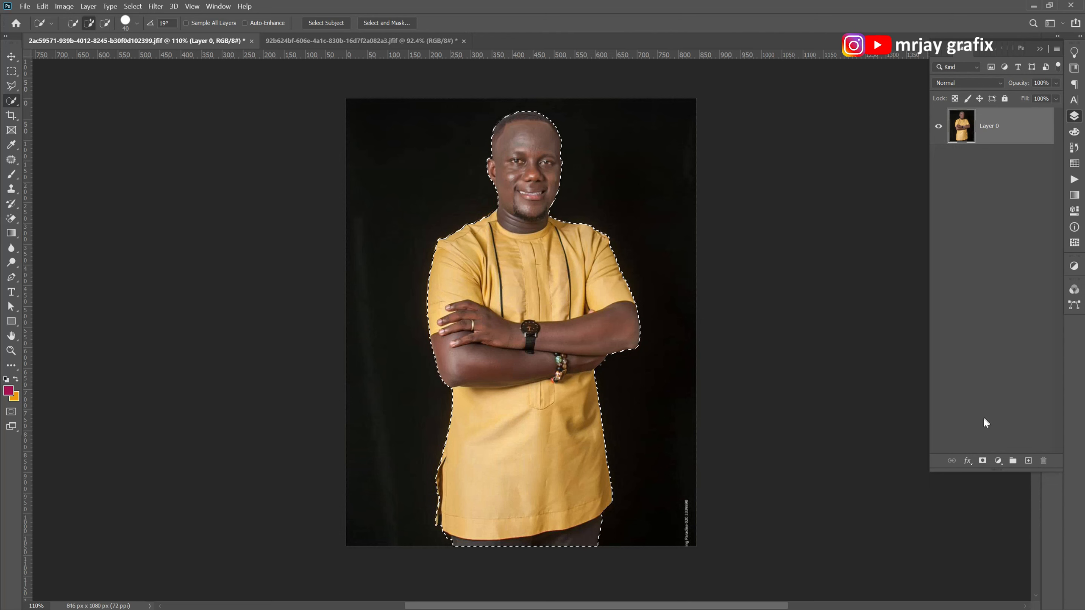
click(982, 461)
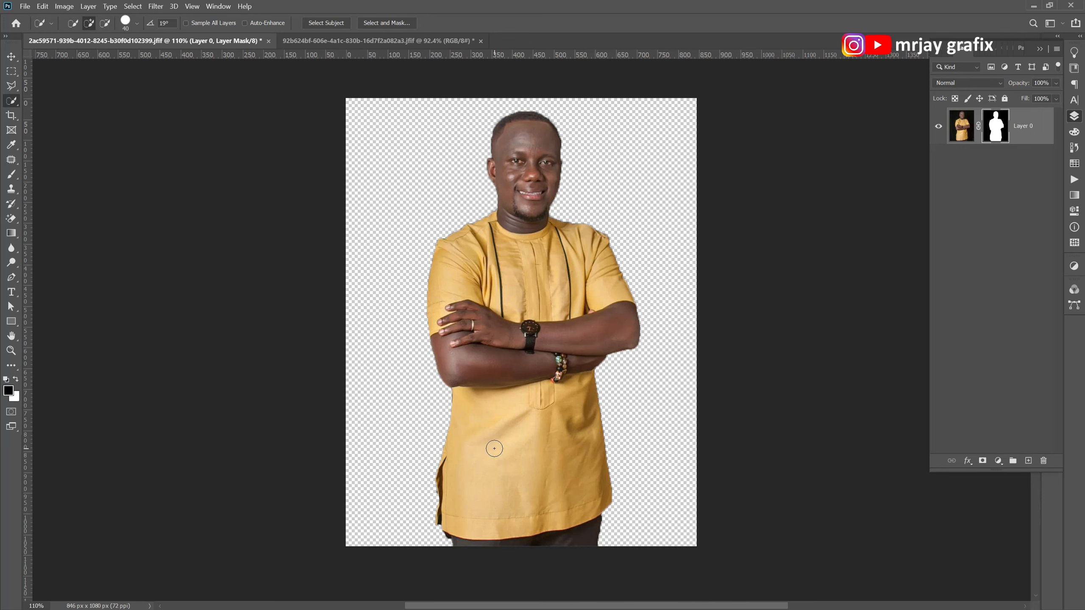
scroll(541, 148, up, 2)
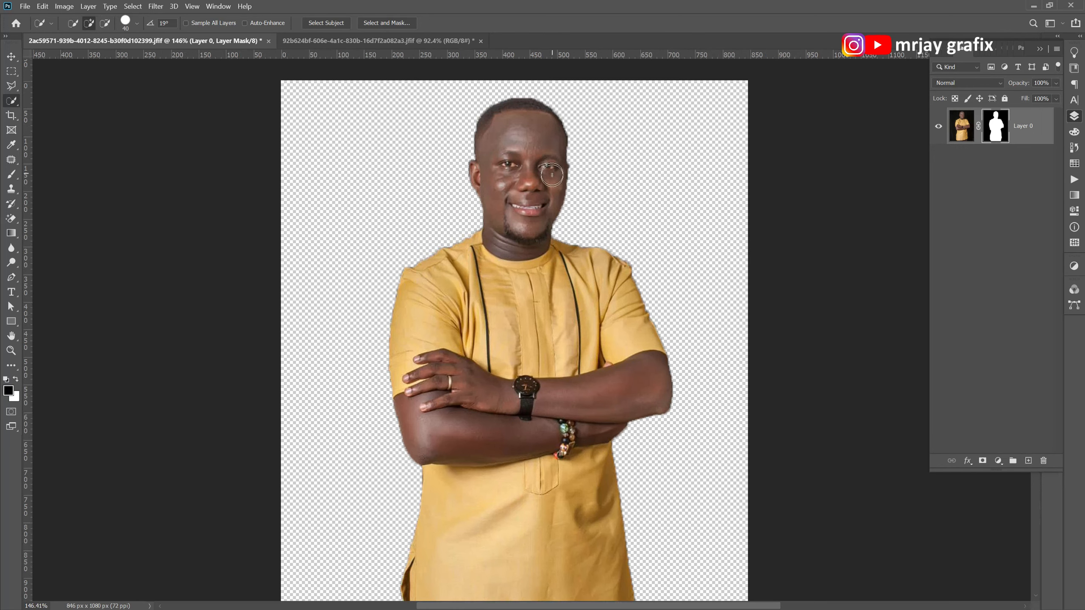
scroll(543, 185, down, 2)
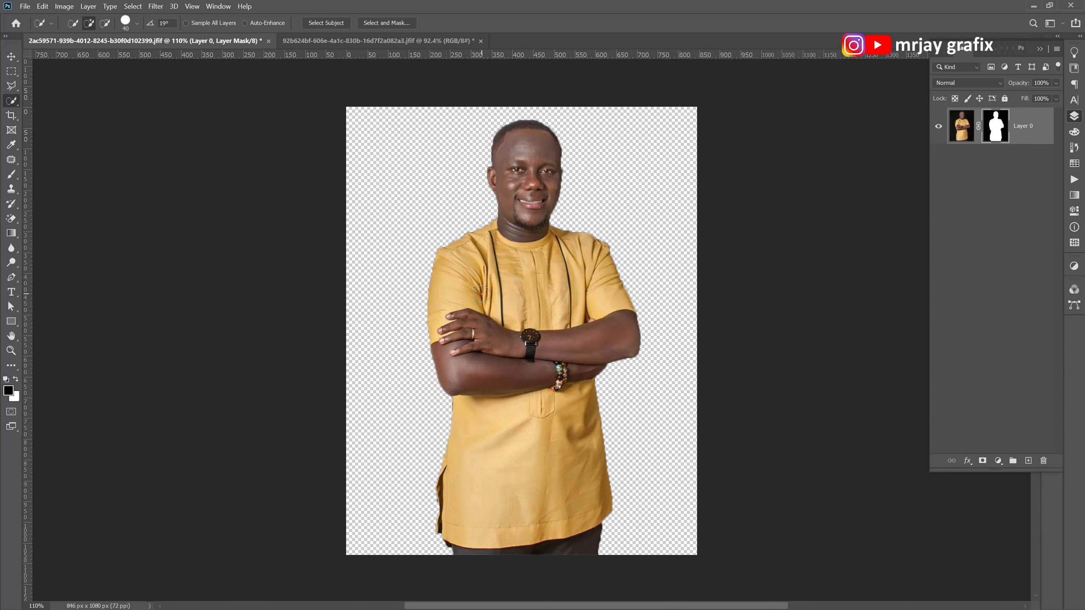
click(132, 6)
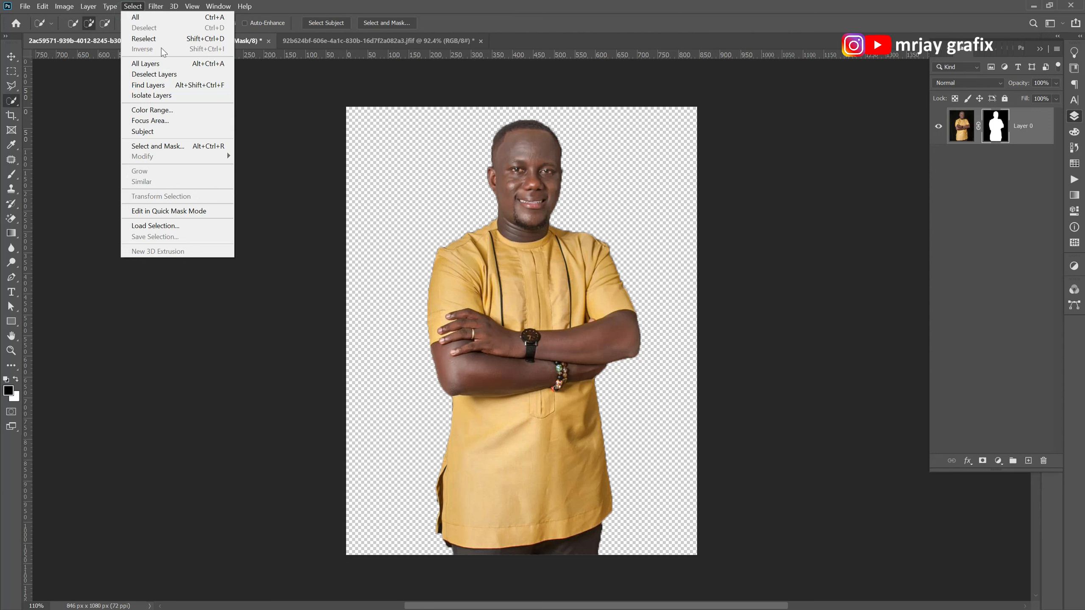
click(610, 3)
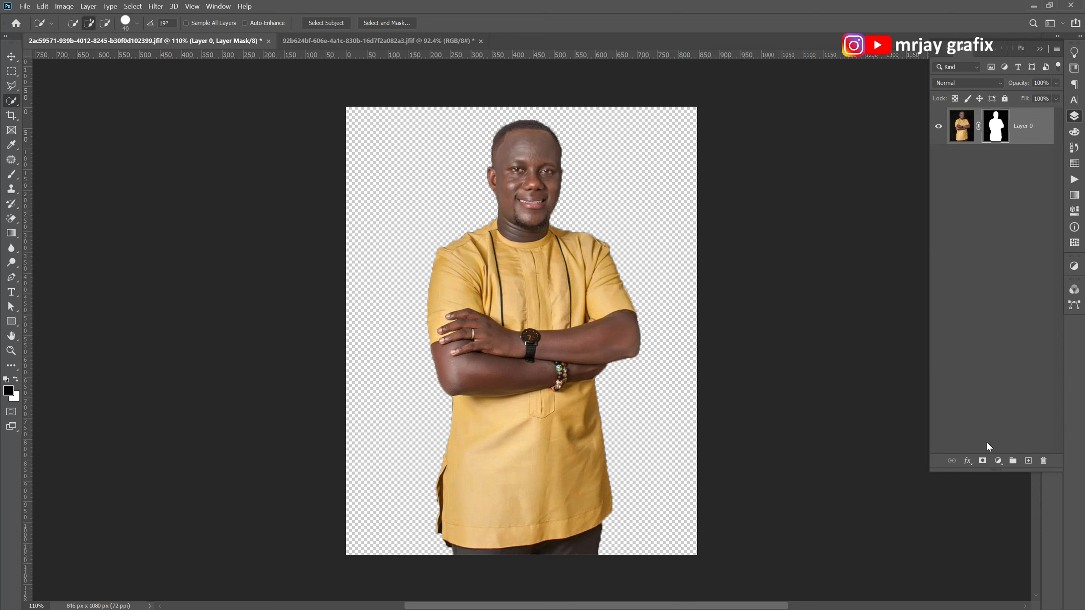
Apply the layer mask to Layer 0, and undo the masking back to the active selection of the man.
right_click(993, 138)
click(986, 167)
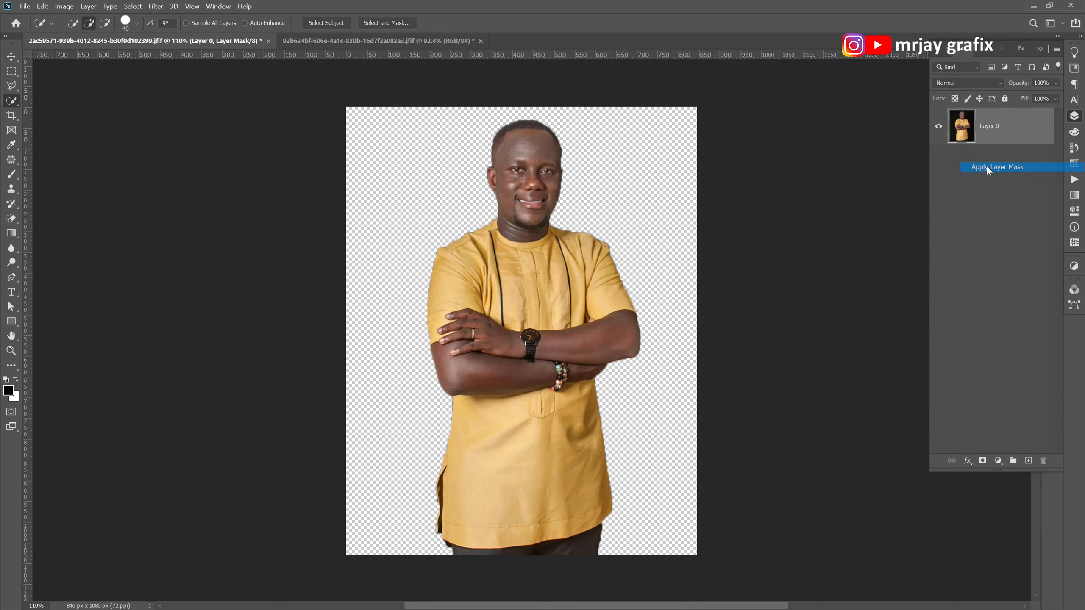
key(ctrl+z)
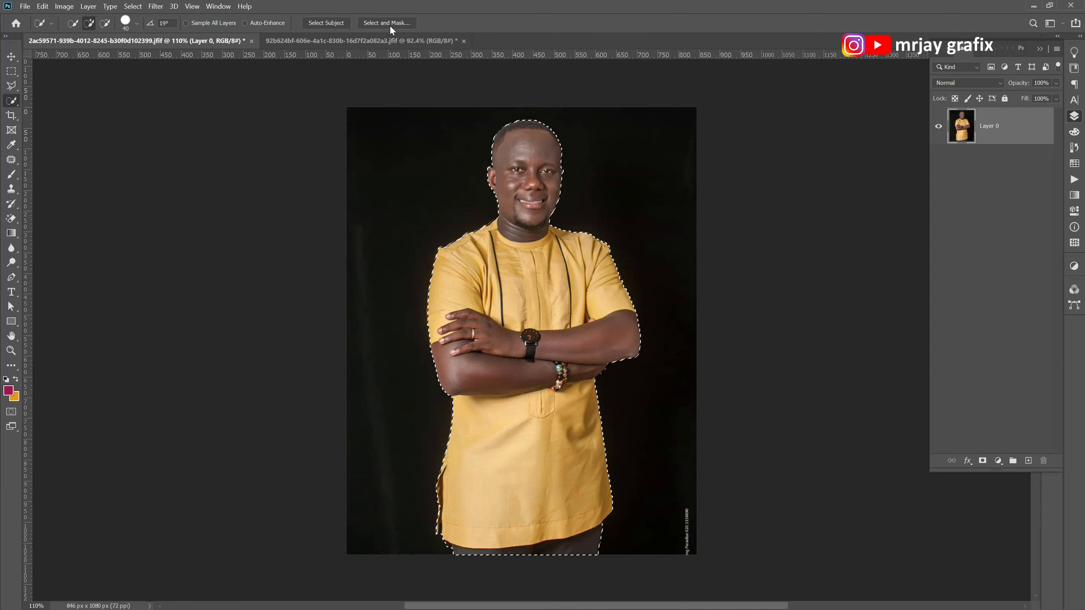
Refine the man's selection in Select and Mask with Smooth at 32 and the edge shifted inward.
click(325, 22)
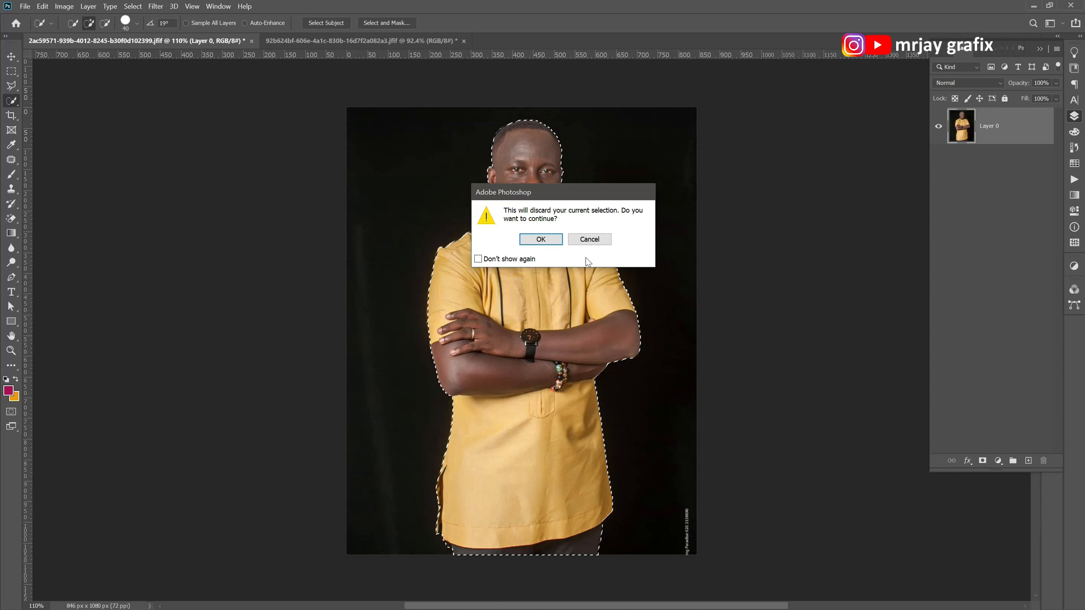
click(589, 239)
click(385, 23)
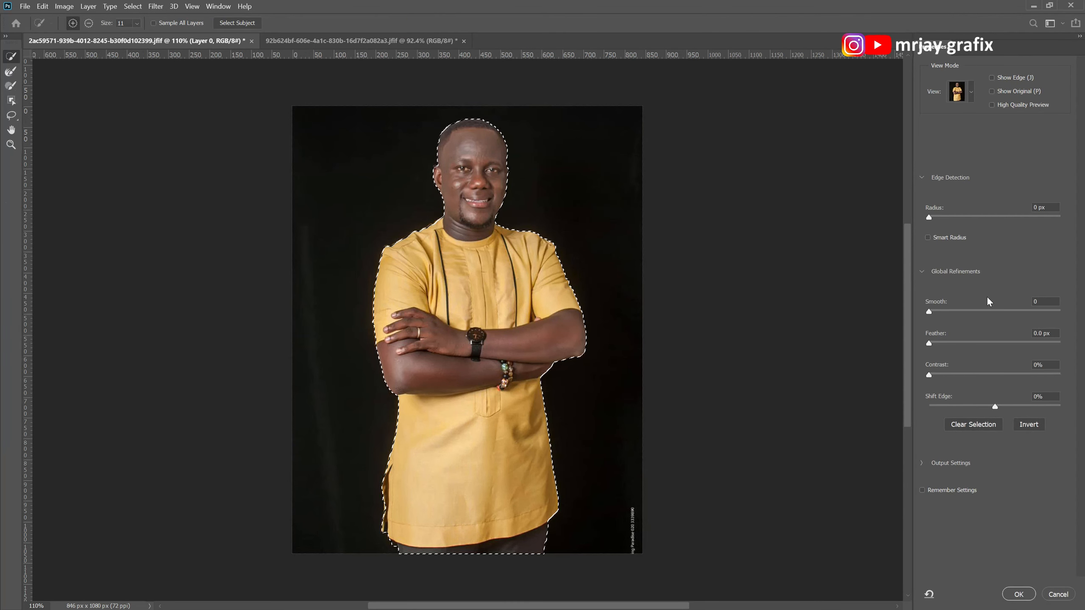
drag(930, 311, 971, 312)
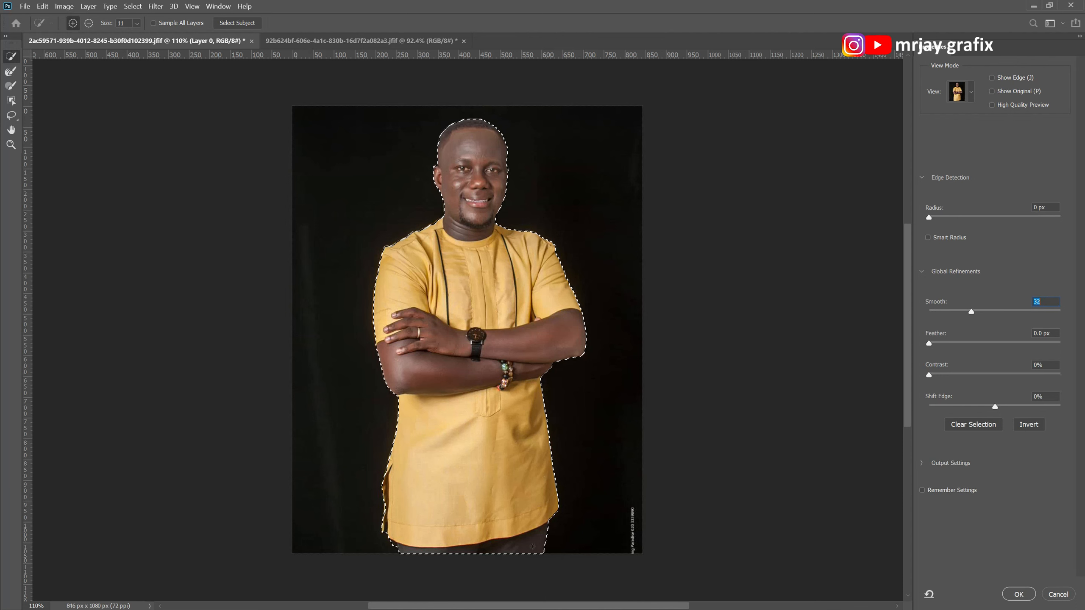
click(963, 405)
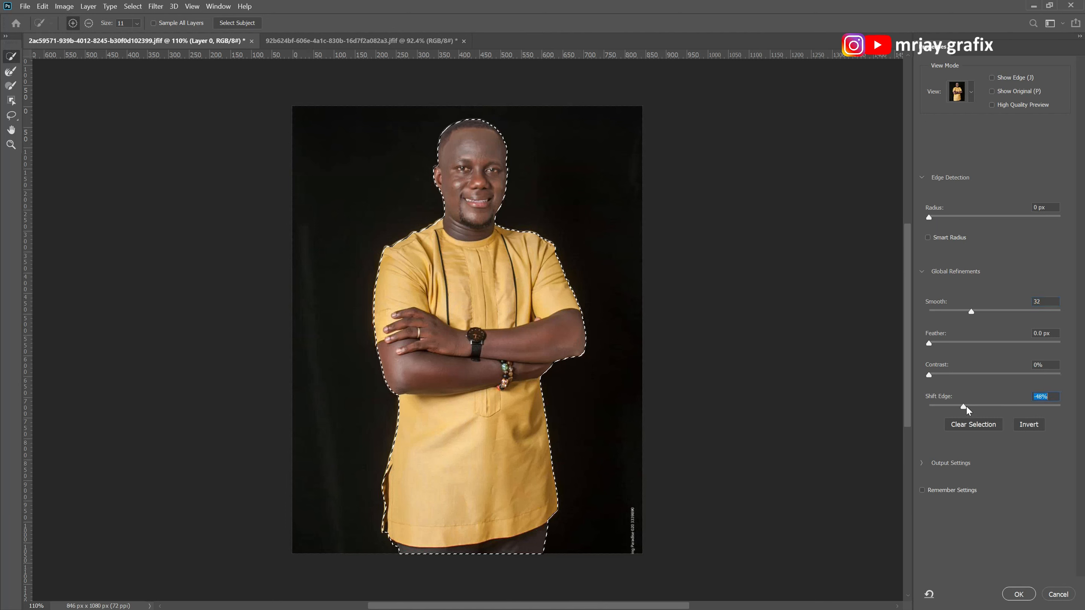
click(949, 404)
drag(1014, 405, 860, 415)
click(1018, 594)
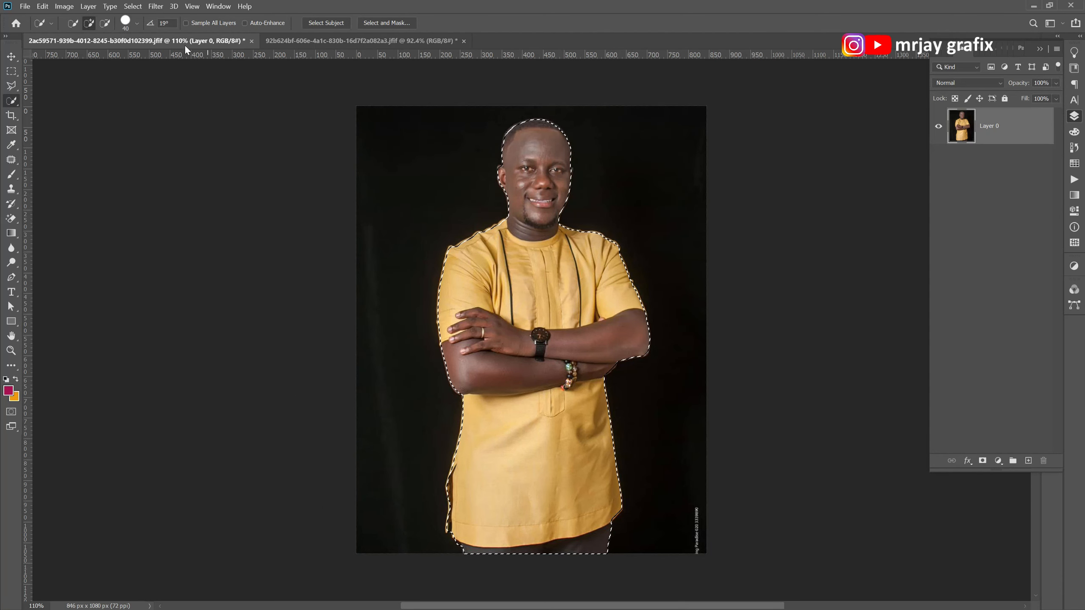
Invert the selection to the black background, cut it from Layer 0, and deselect the layer with the Move tool.
click(133, 7)
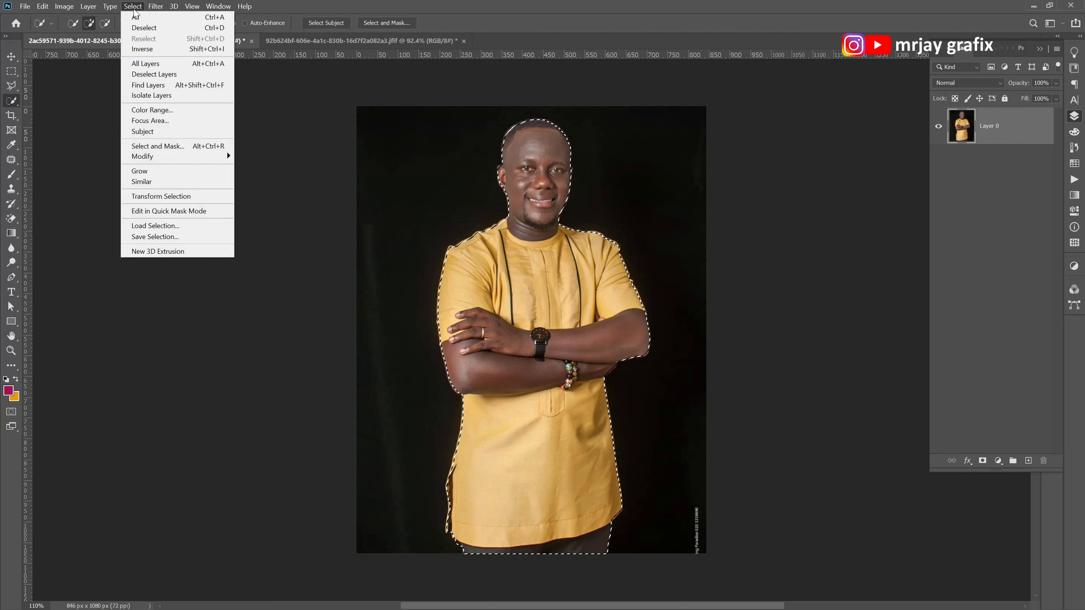
click(143, 48)
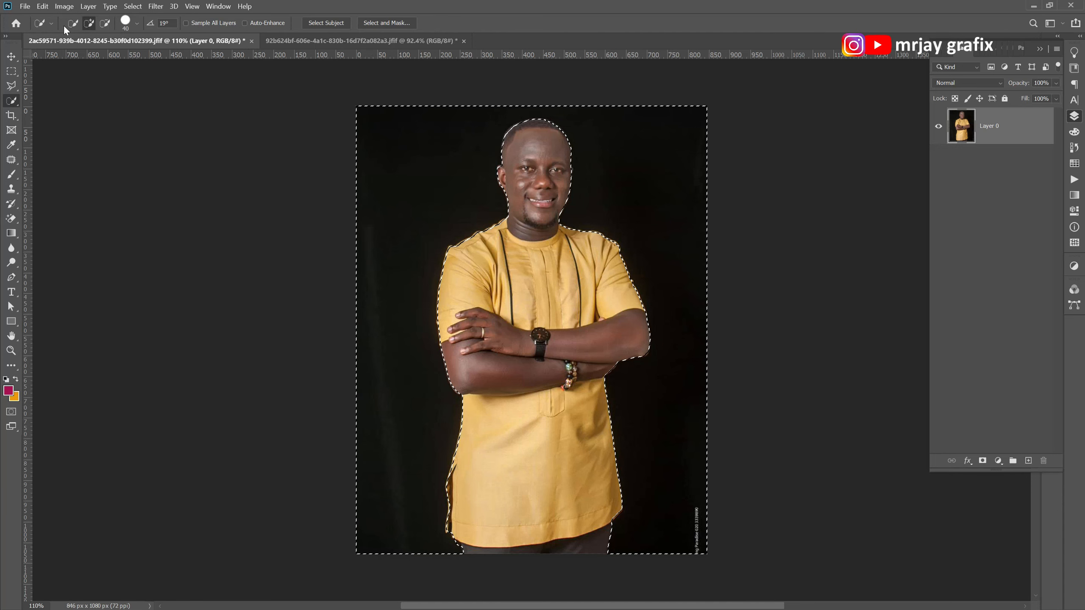
click(66, 5)
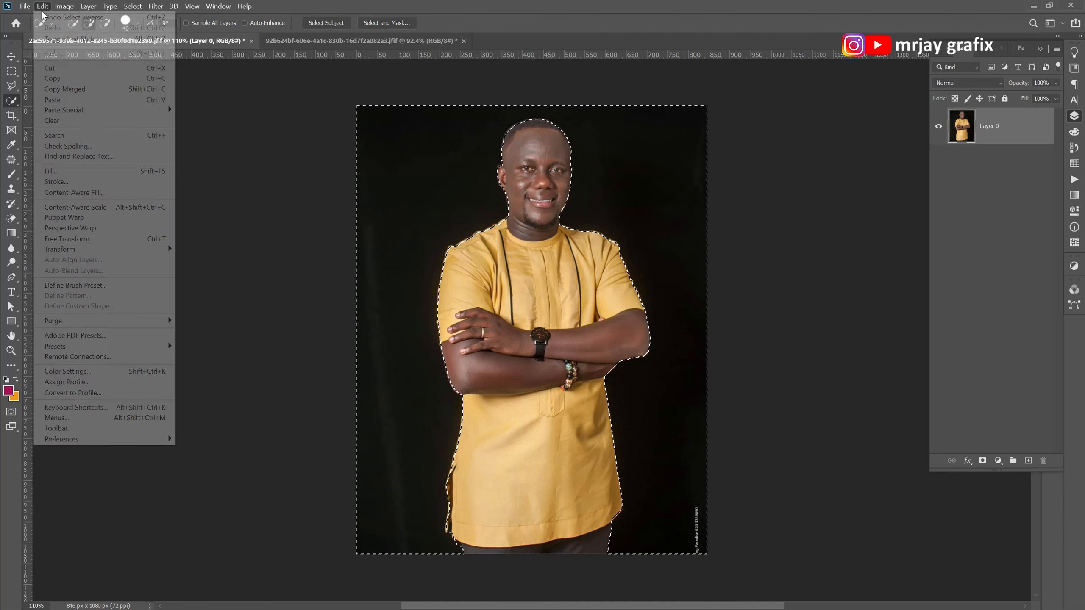
click(43, 12)
click(52, 9)
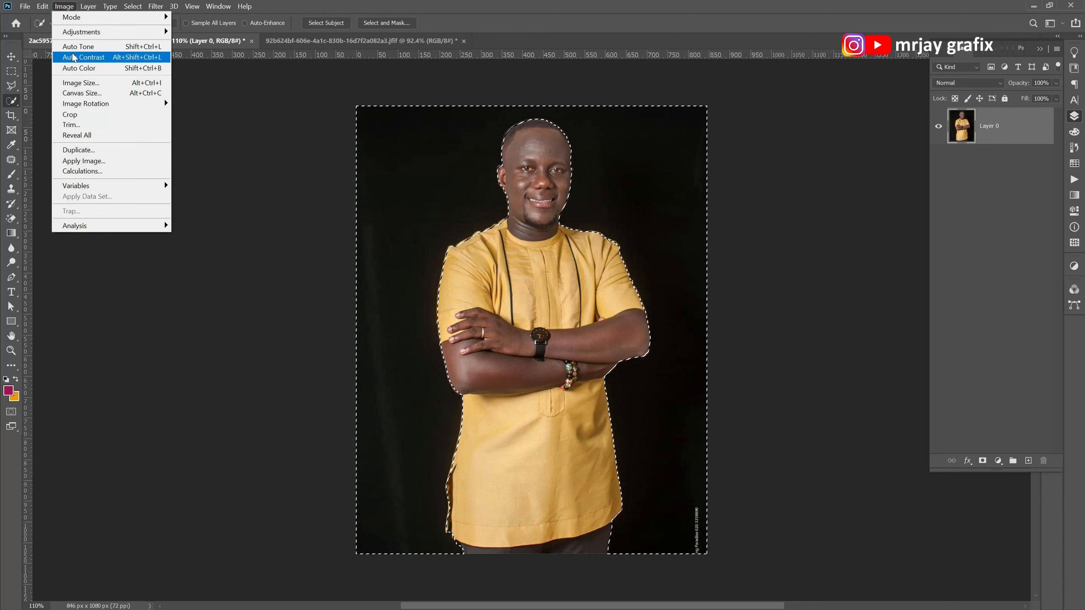
mouse_move(44, 6)
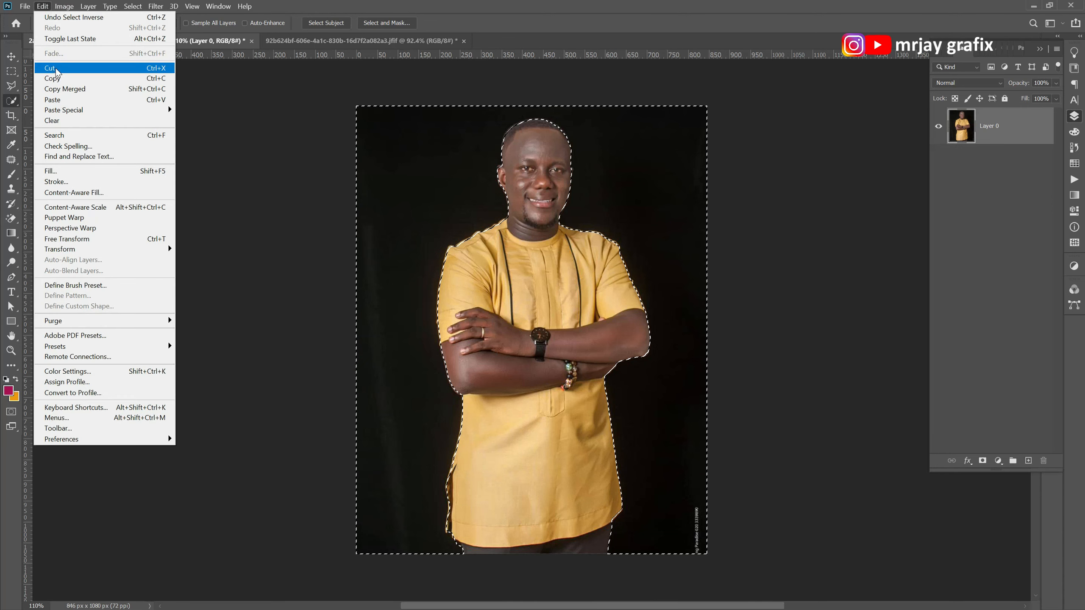
click(56, 68)
click(11, 56)
click(155, 351)
Examine the cut-out's edges around the head, shoulders, folded arms, tunic hem and trousers.
scroll(458, 358, down, 1)
scroll(463, 367, up, 2)
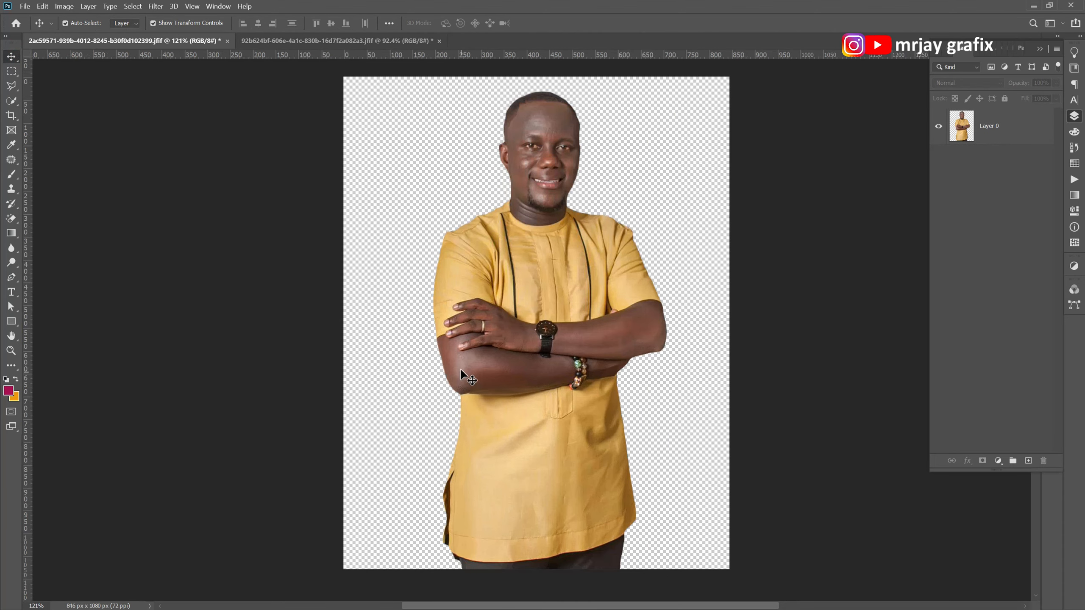
scroll(427, 327, up, 3)
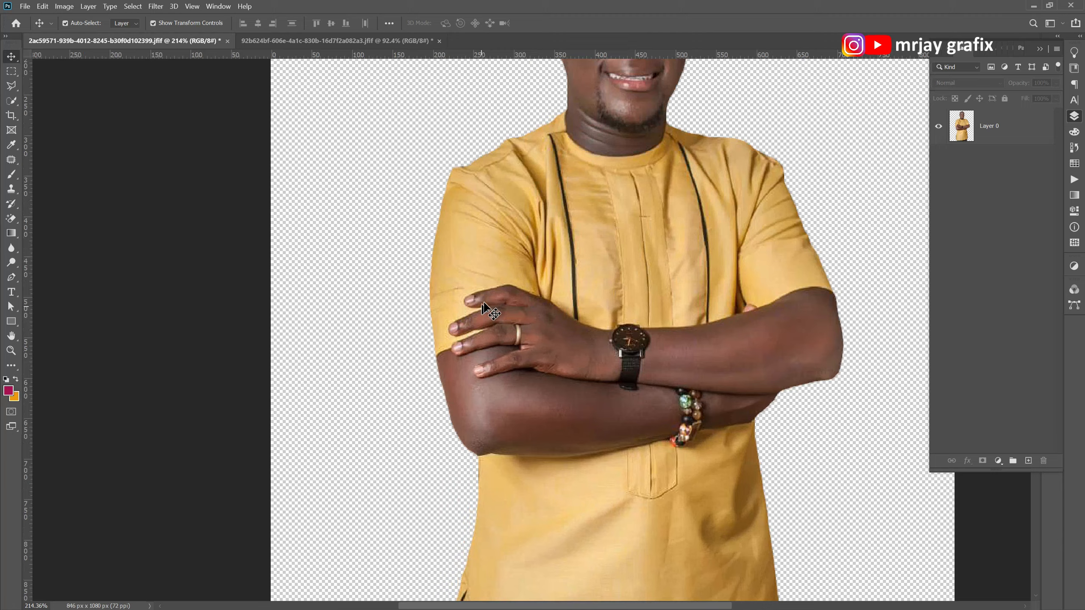
scroll(358, 448, down, 1)
scroll(716, 233, up, 1)
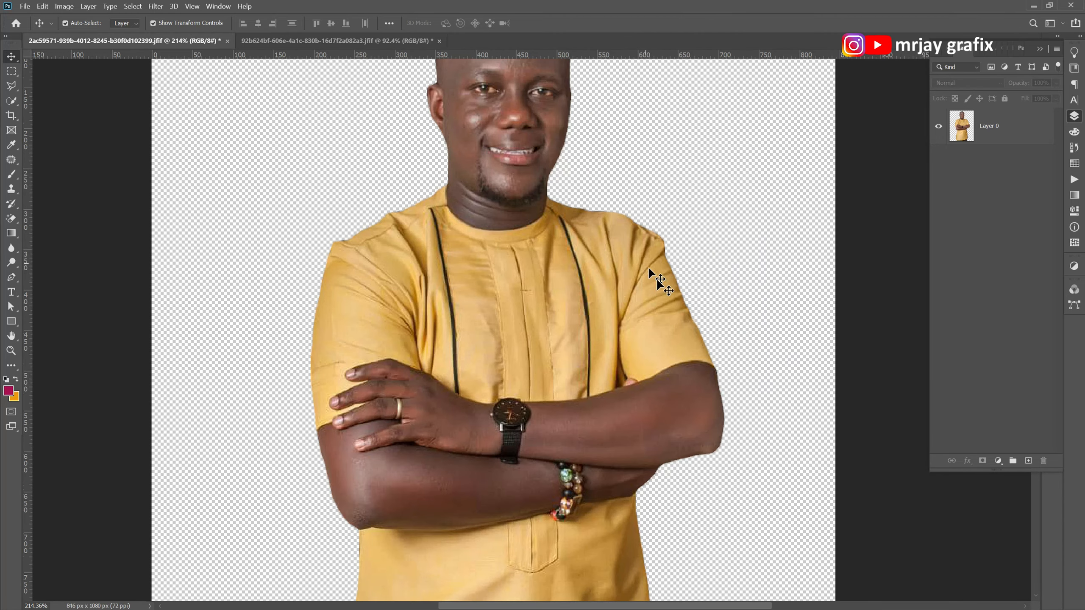
scroll(684, 406, down, 1)
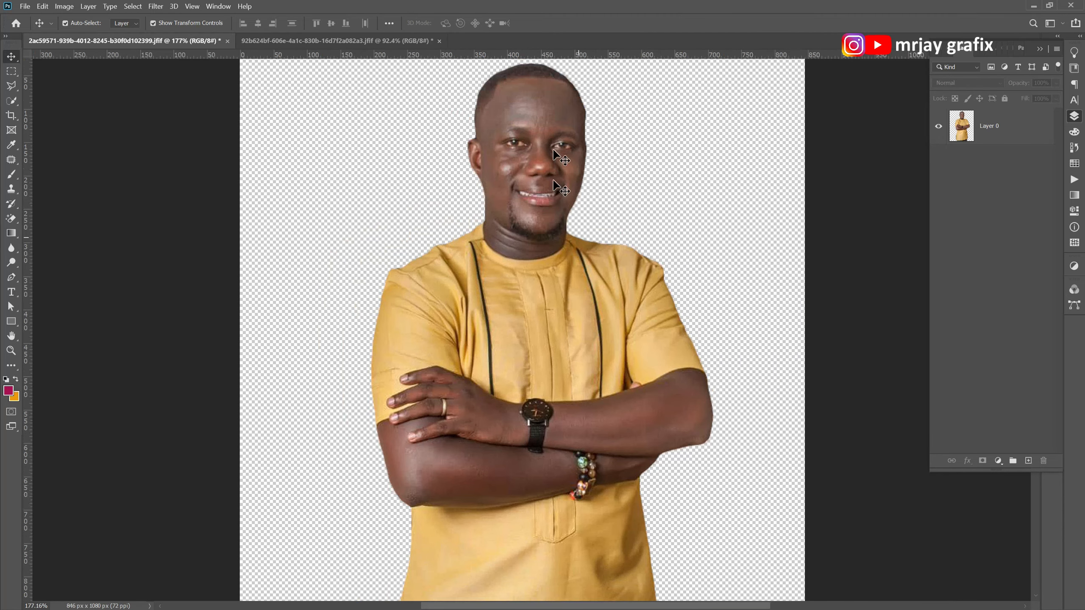
scroll(532, 115, up, 2)
scroll(538, 128, down, 1)
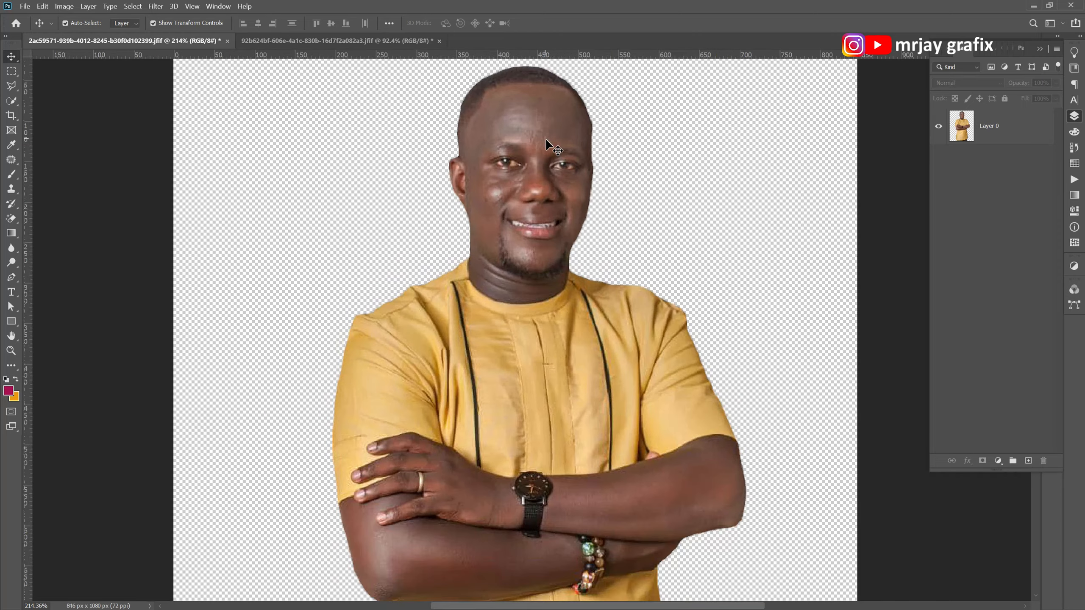
scroll(546, 138, down, 2)
scroll(543, 470, up, 2)
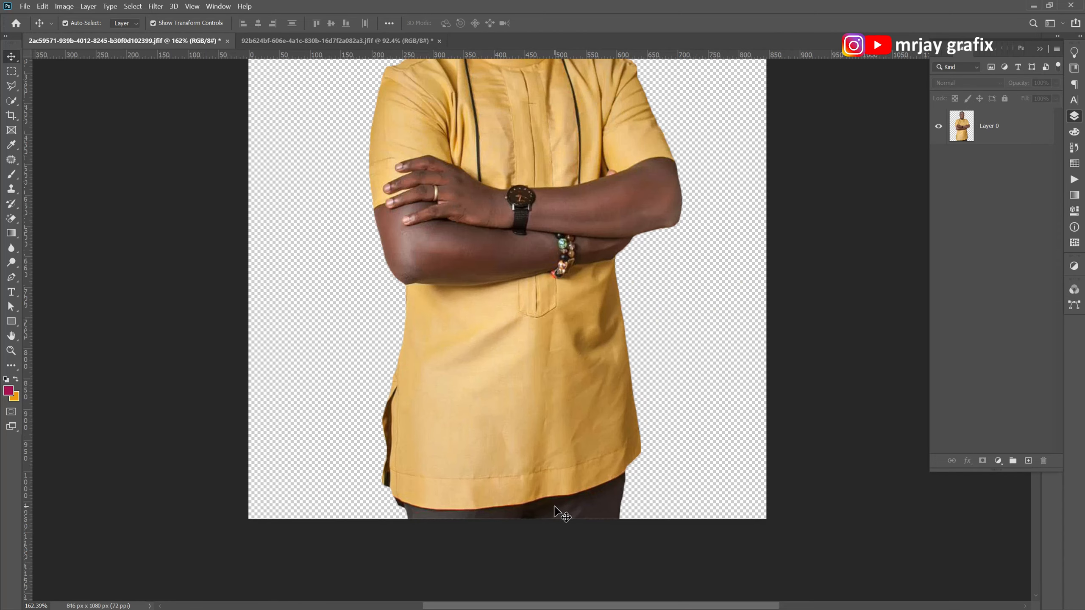
scroll(554, 507, up, 3)
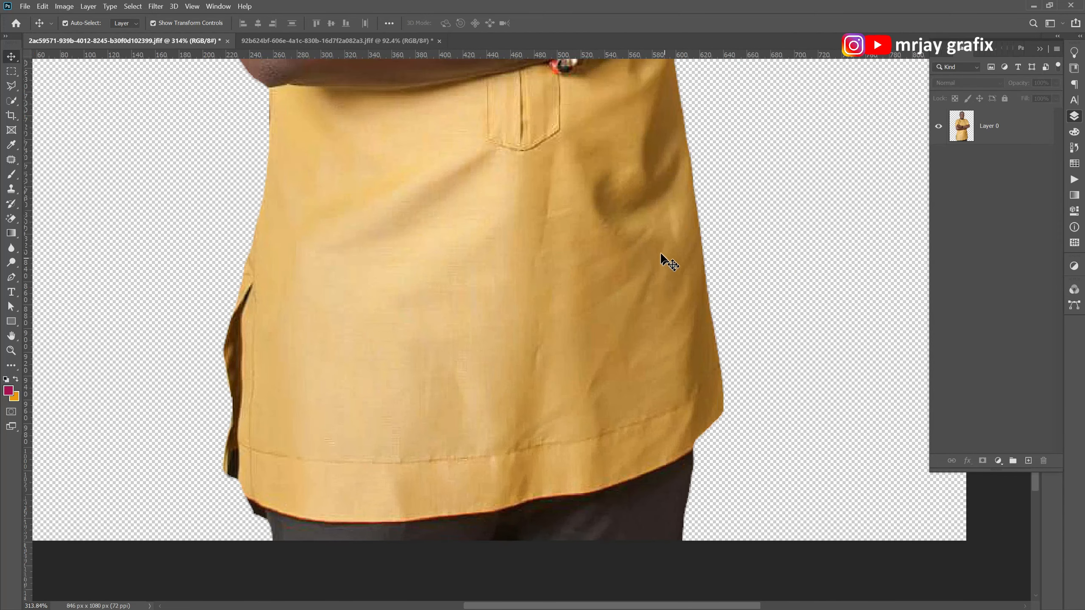
scroll(316, 534, down, 5)
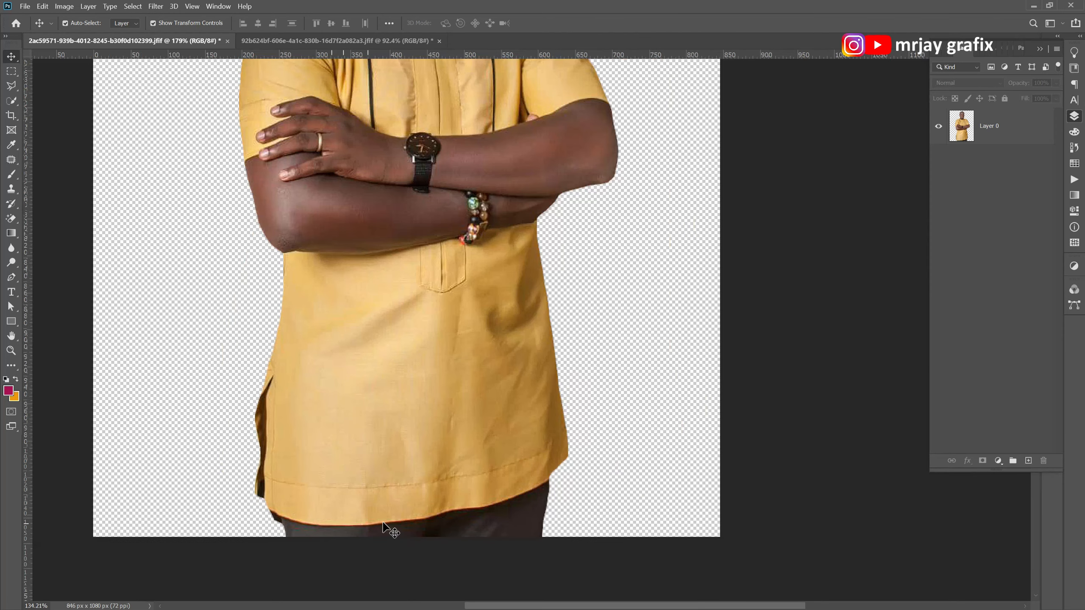
scroll(355, 483, down, 2)
scroll(329, 459, up, 3)
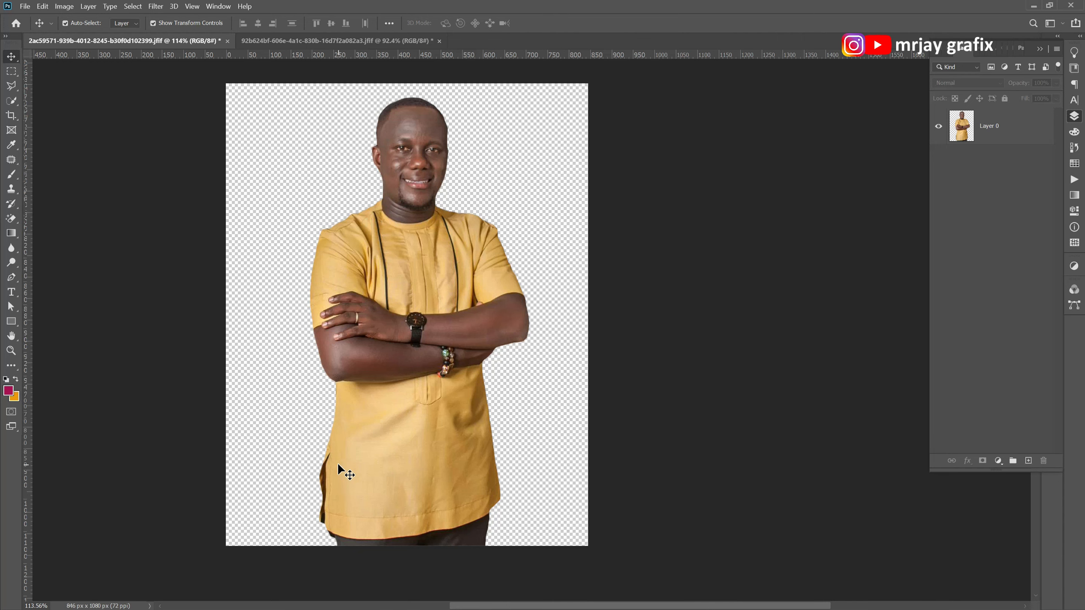
scroll(363, 410, up, 2)
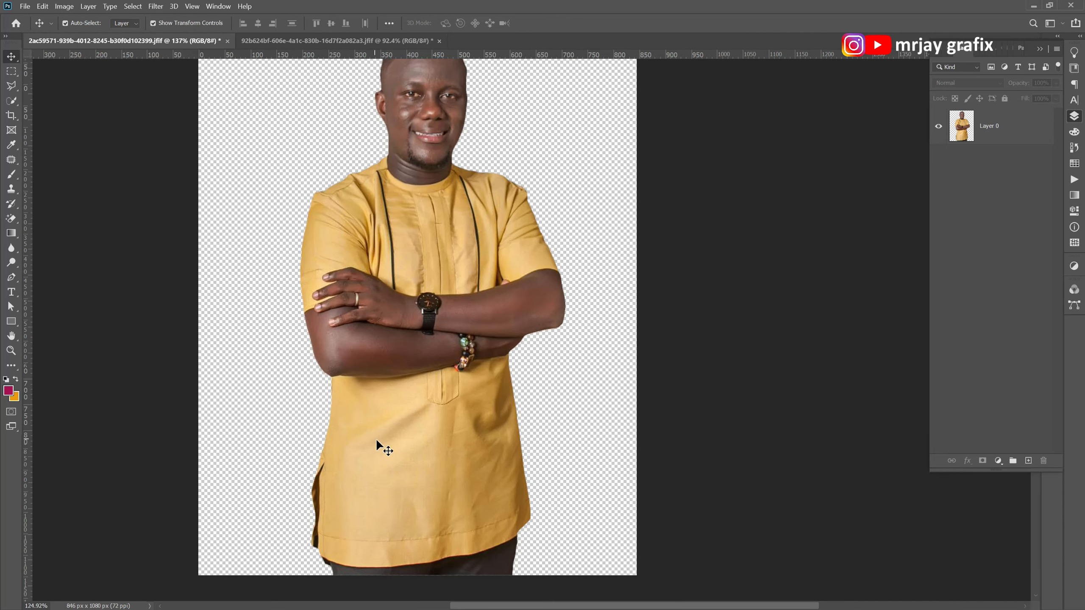
scroll(376, 439, down, 1)
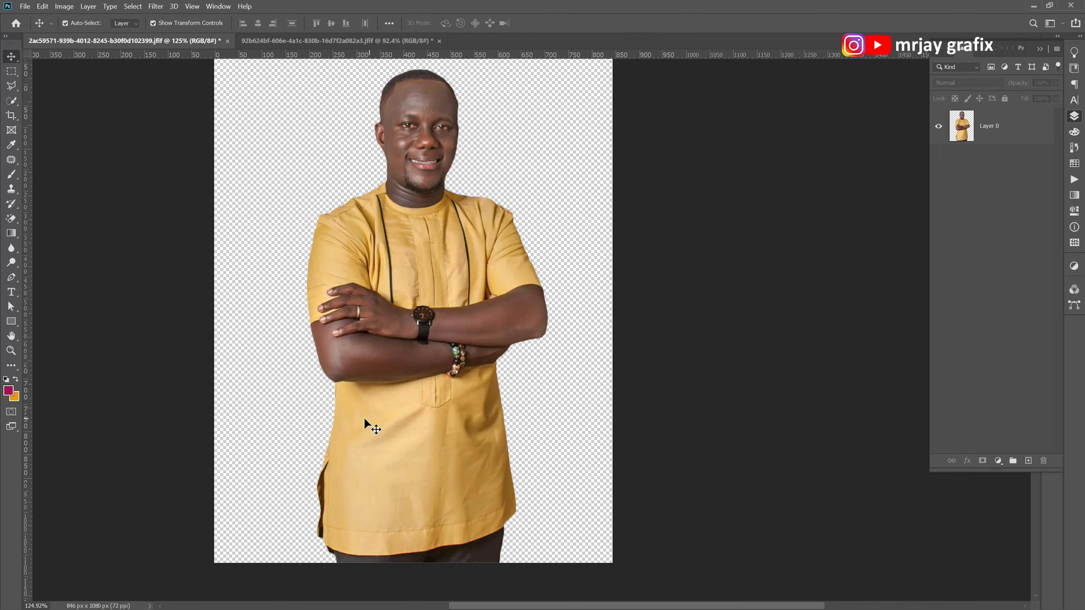
scroll(578, 400, down, 2)
scroll(233, 369, up, 2)
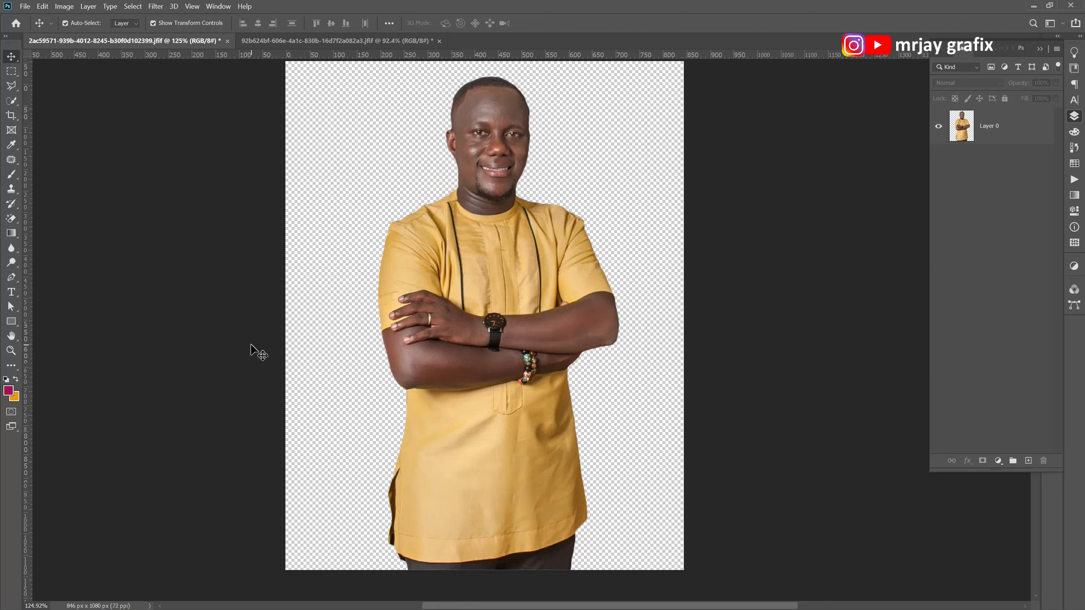